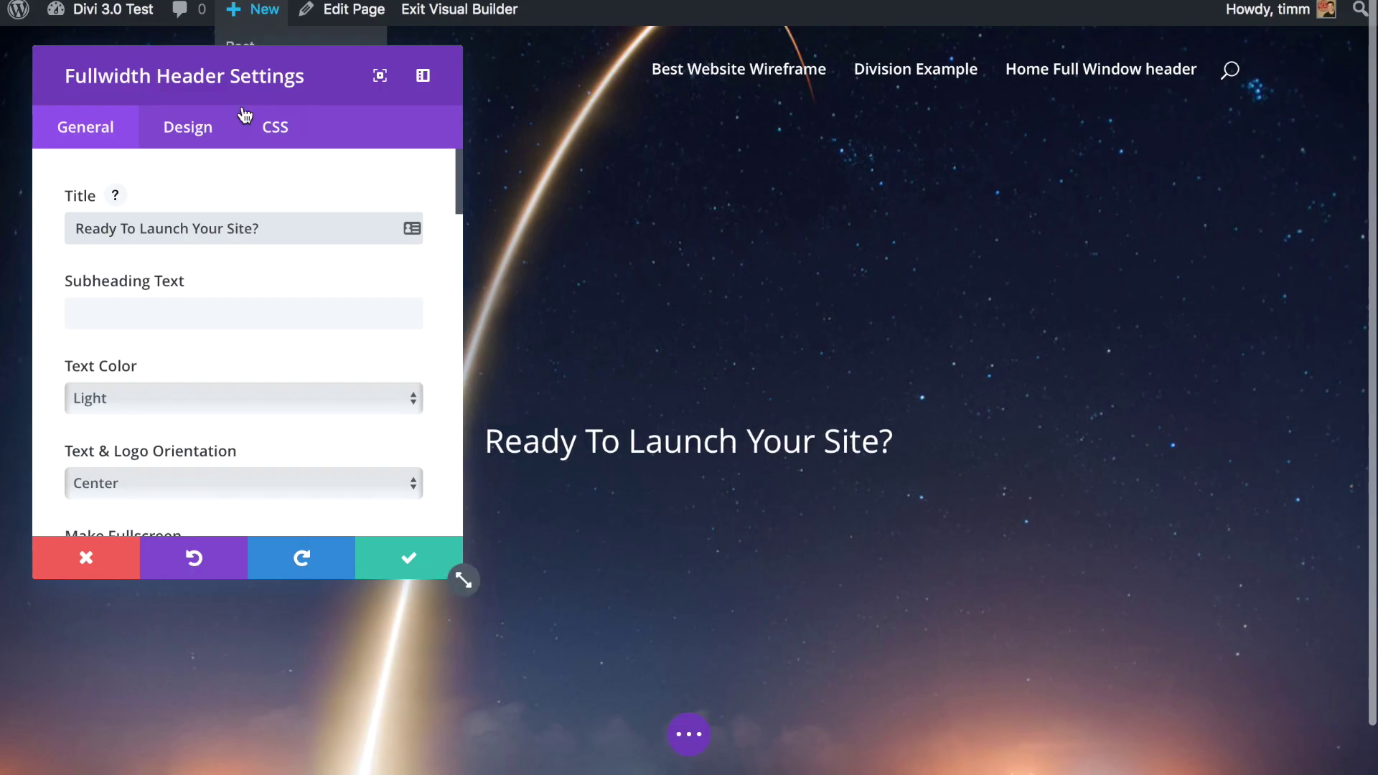
- Begin entering the Button #1 Text label for the fullwidth header, starting with 'S'
{"action": "type", "text": "S"}
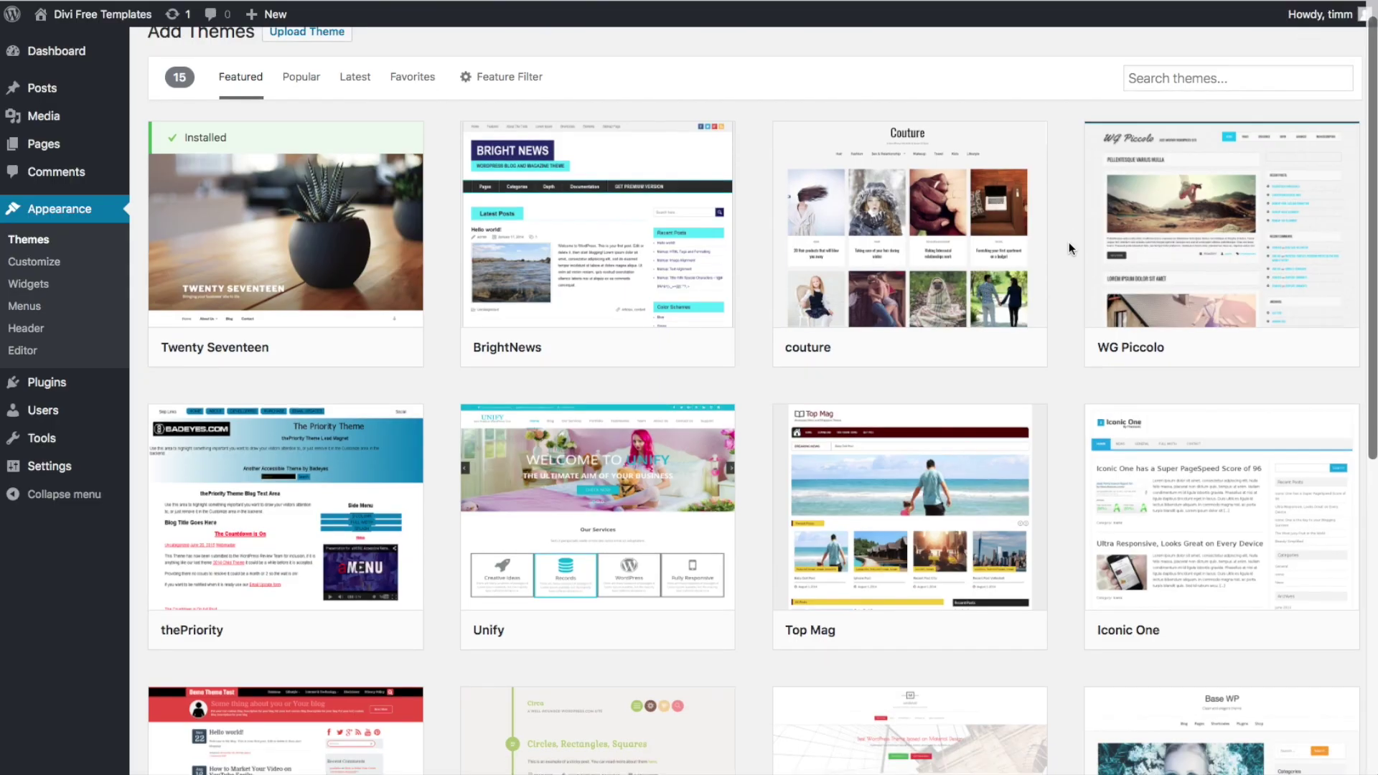
- Scroll the WordPress.org theme grid down to the Twenty Seventeen through Twenty Twelve themes
{"action": "scroll", "coordinate": [1069, 243], "scroll_direction": "down", "scroll_amount": 6}
{"action": "scroll", "coordinate": [1070, 242], "scroll_direction": "down", "scroll_amount": 3}
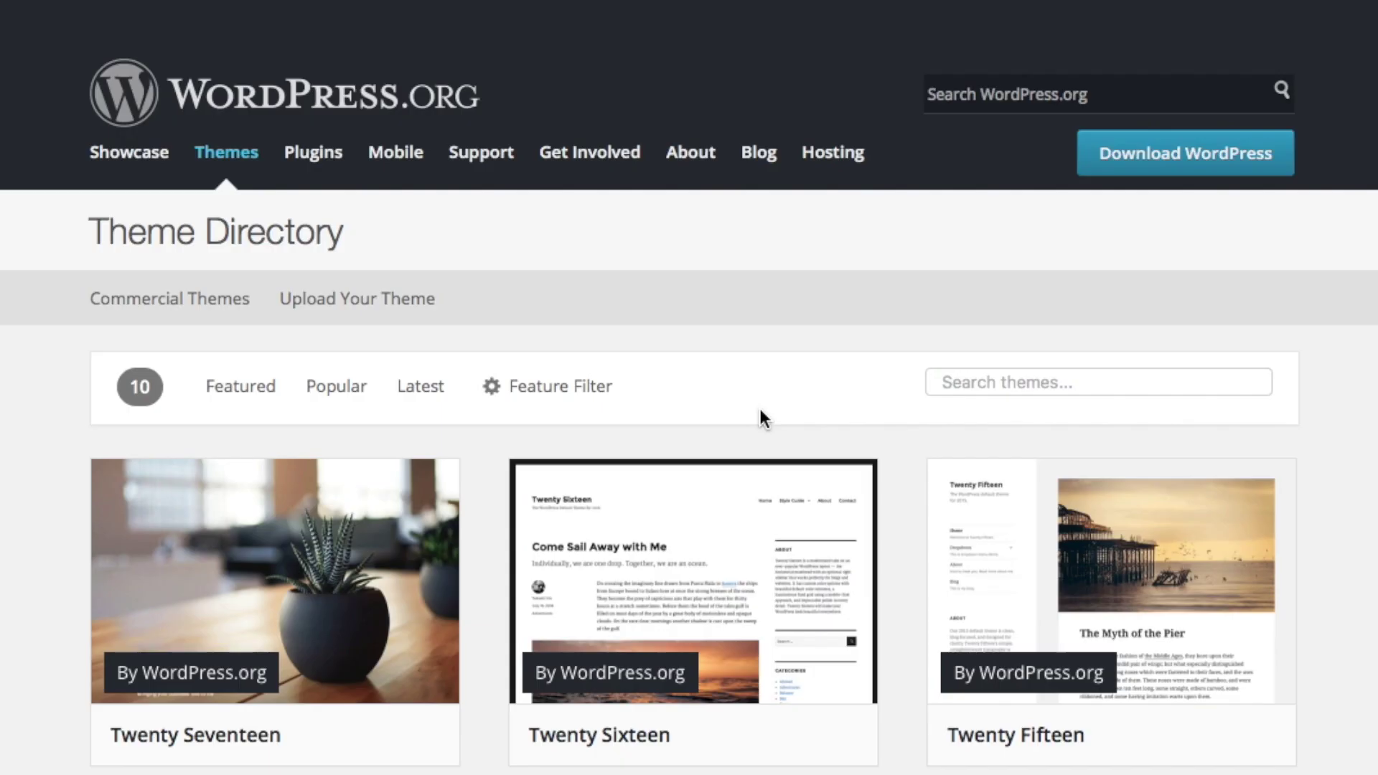
{"action": "scroll", "coordinate": [760, 409], "scroll_direction": "down", "scroll_amount": 4}
{"action": "scroll", "coordinate": [760, 409], "scroll_direction": "down", "scroll_amount": 6}
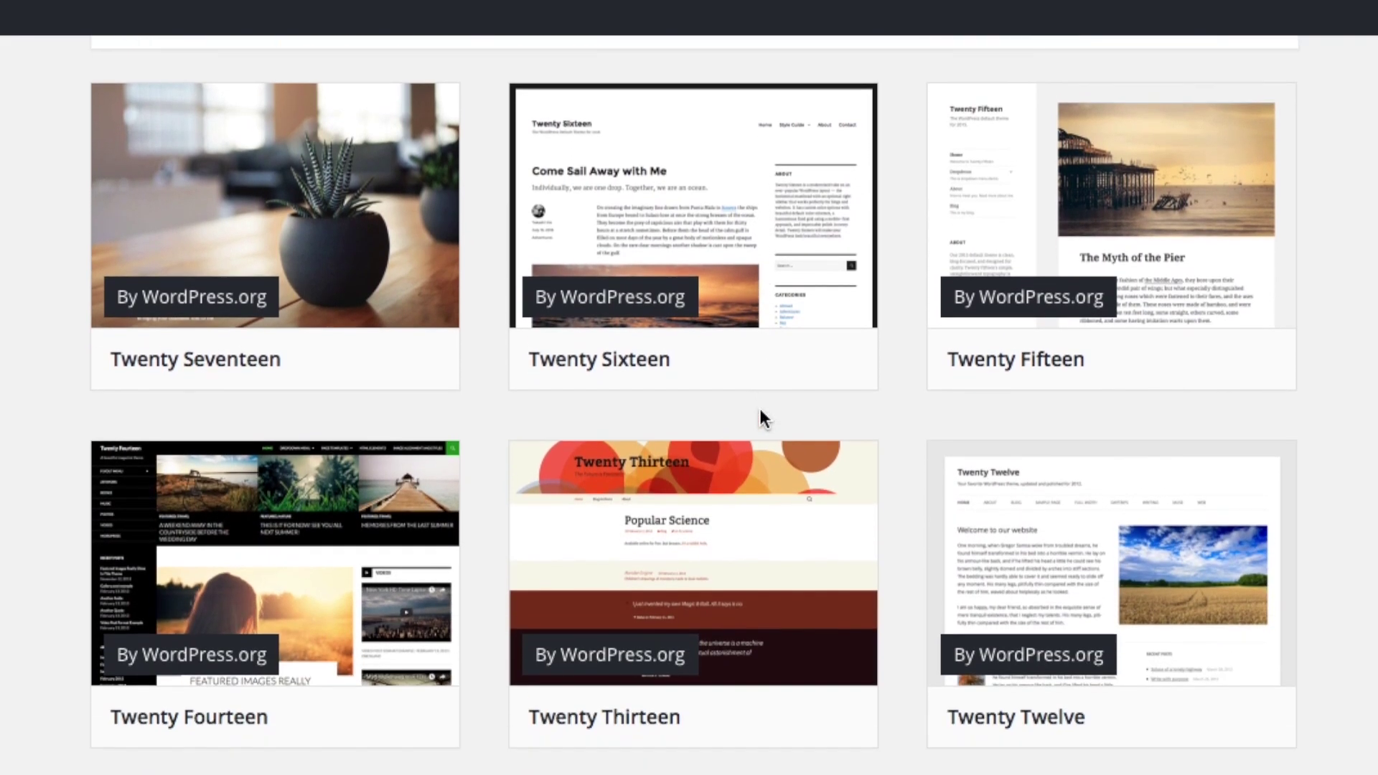
- Insert the PLAY poster image from the media library, publish the new page, and view it
{"action": "scroll", "coordinate": [761, 410], "scroll_direction": "down", "scroll_amount": 5}
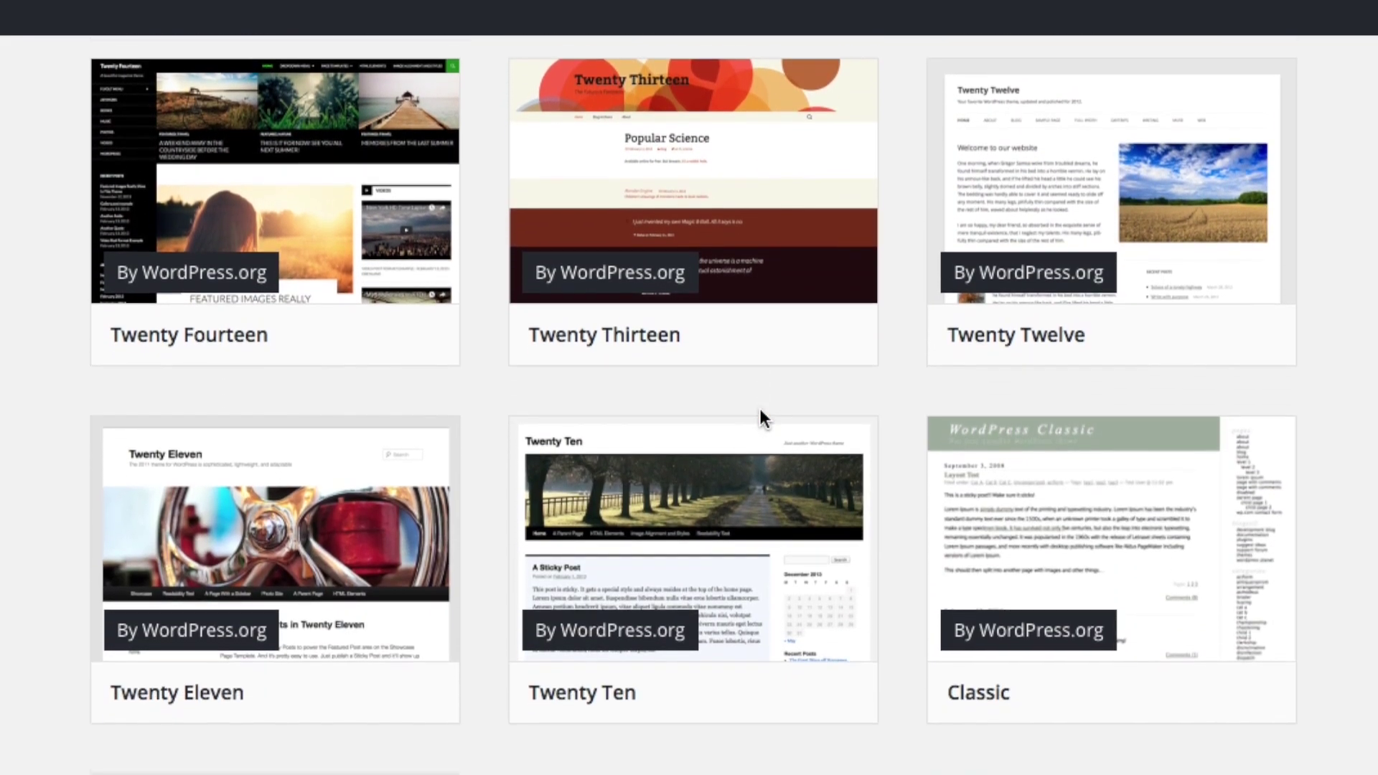
{"action": "scroll", "coordinate": [760, 407], "scroll_direction": "down", "scroll_amount": 2}
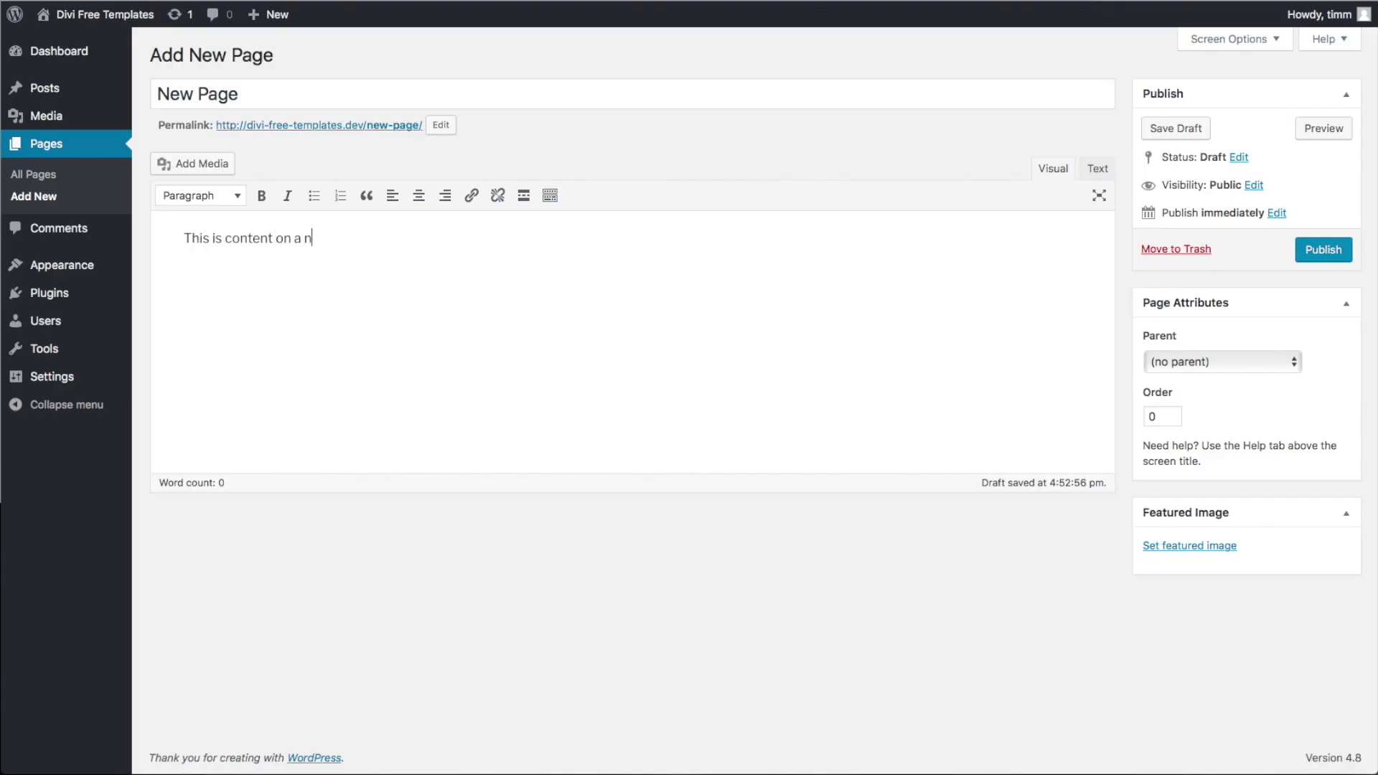
{"action": "left_click", "coordinate": [193, 164]}
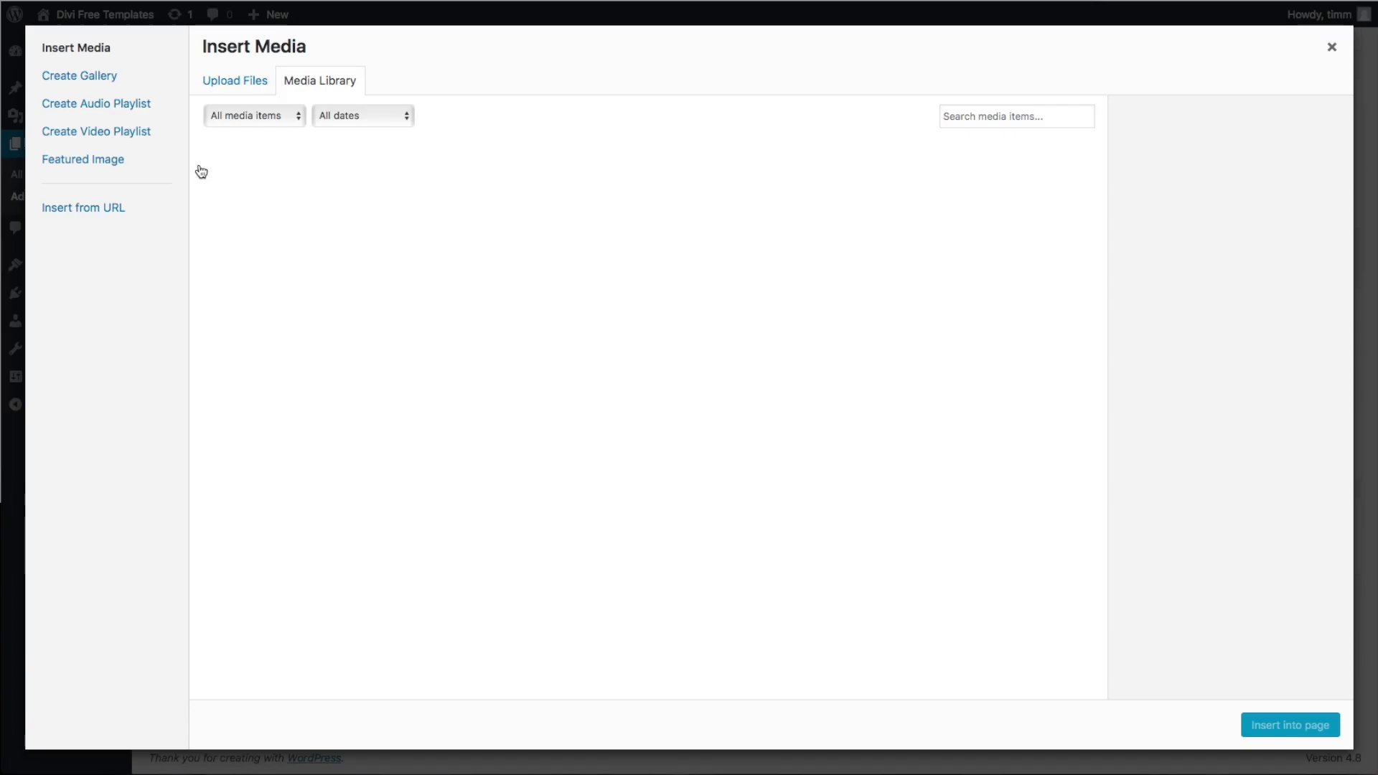
{"action": "left_click", "coordinate": [395, 320]}
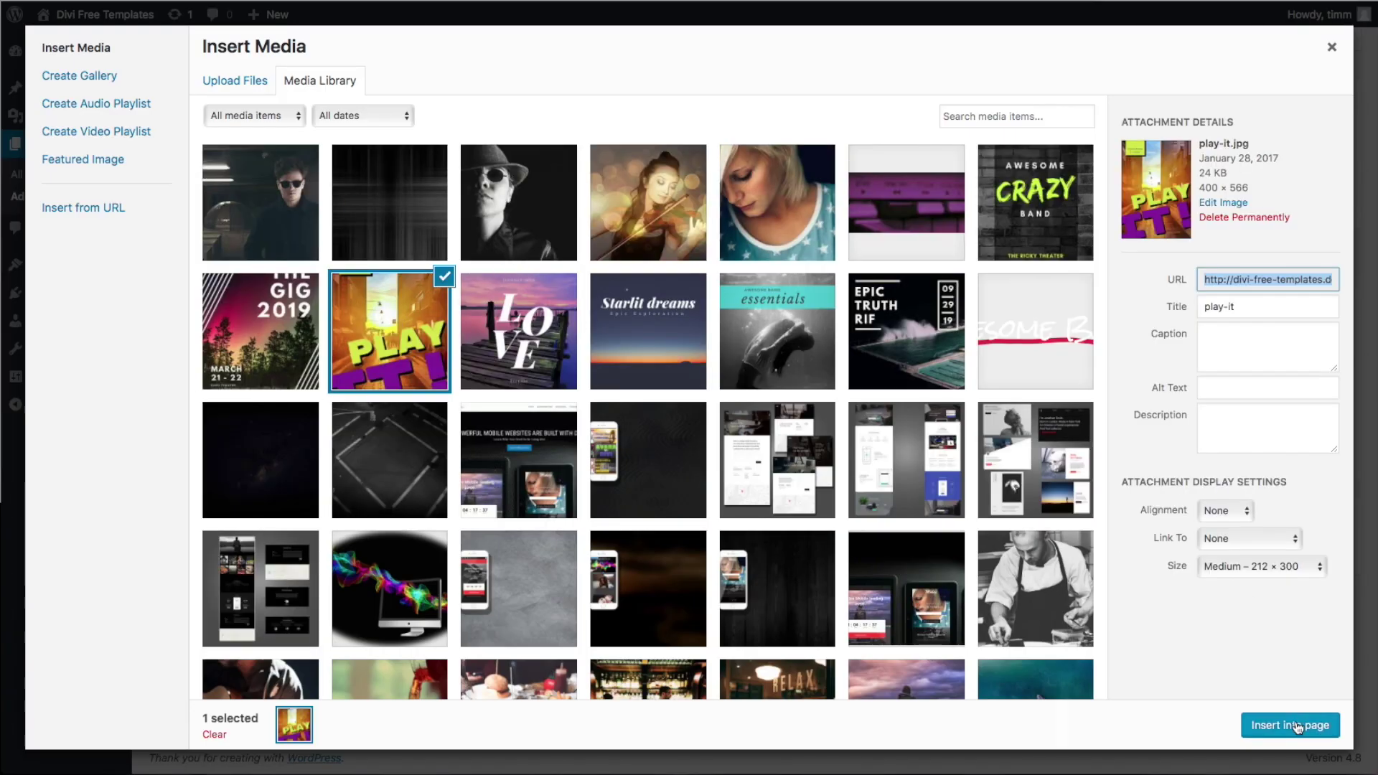
{"action": "left_click", "coordinate": [1296, 726]}
{"action": "left_click", "coordinate": [1324, 249]}
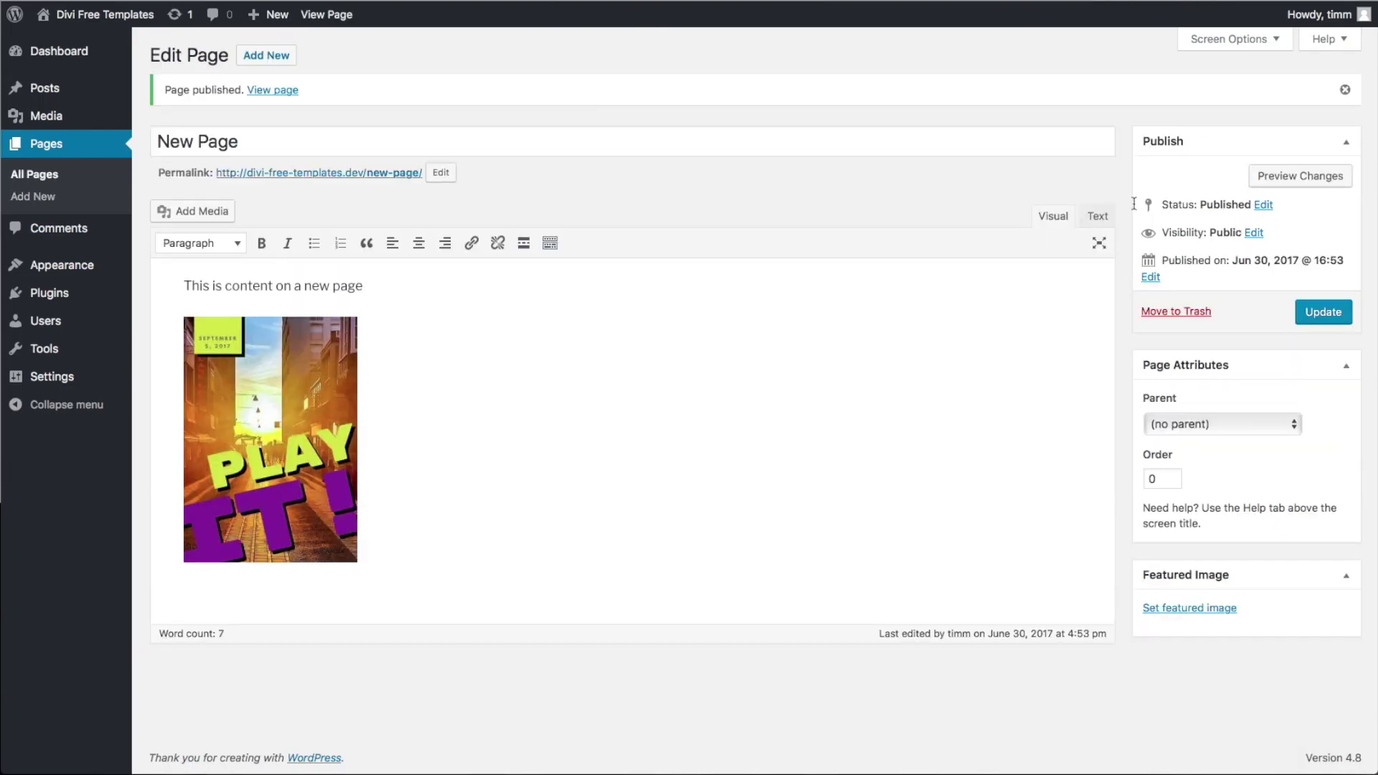
{"action": "left_click", "coordinate": [316, 24]}
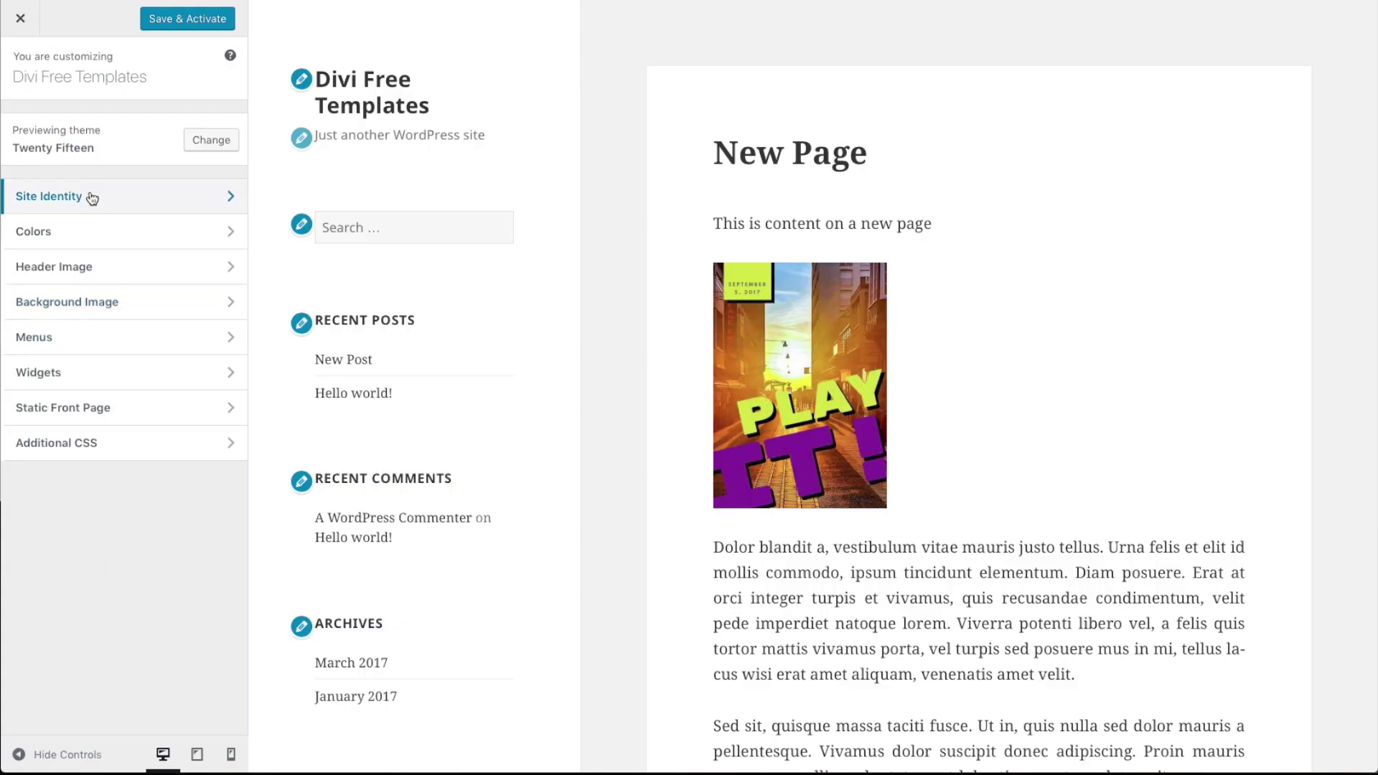
- From the installed themes list in the Customizer, live-preview the Twenty Sixteen theme
{"action": "left_click", "coordinate": [206, 144]}
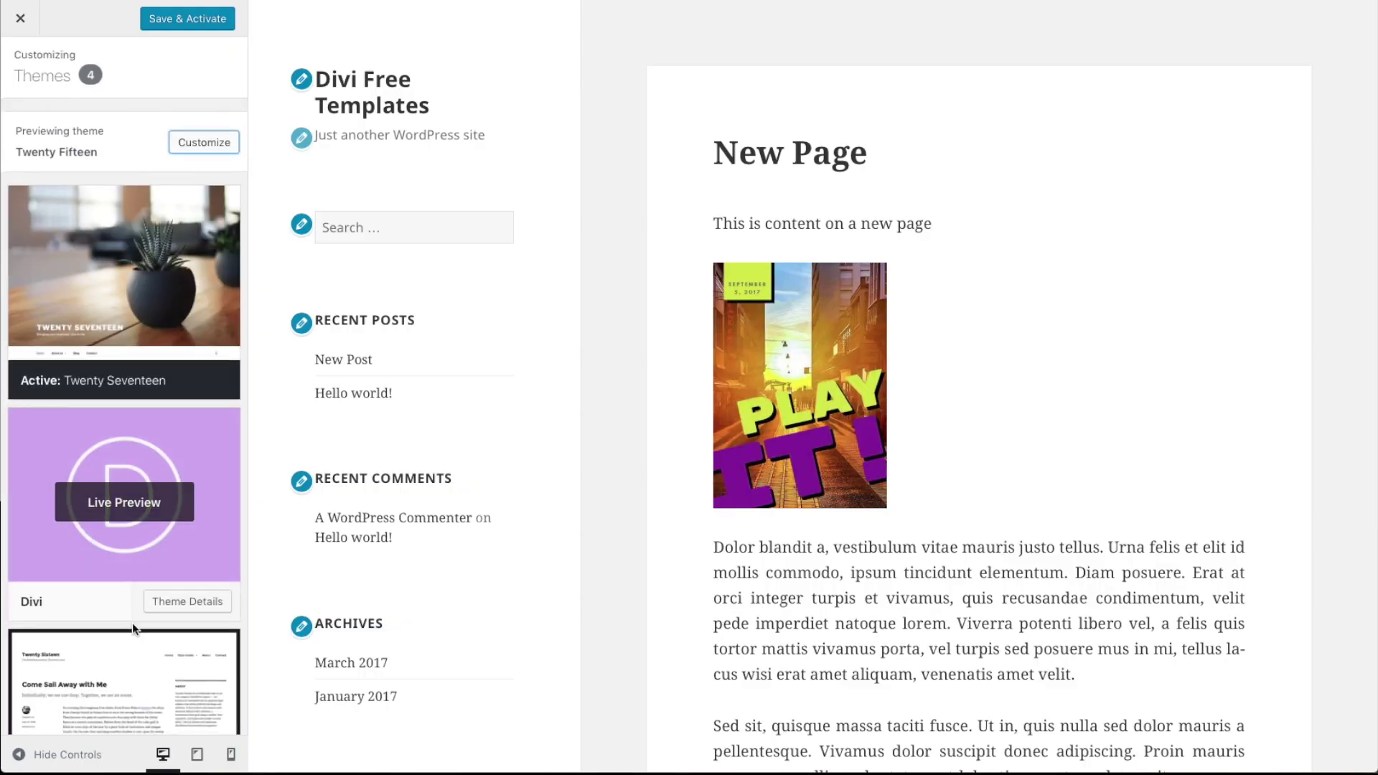
{"action": "scroll", "coordinate": [136, 623], "scroll_direction": "down", "scroll_amount": 3}
{"action": "left_click", "coordinate": [118, 574]}
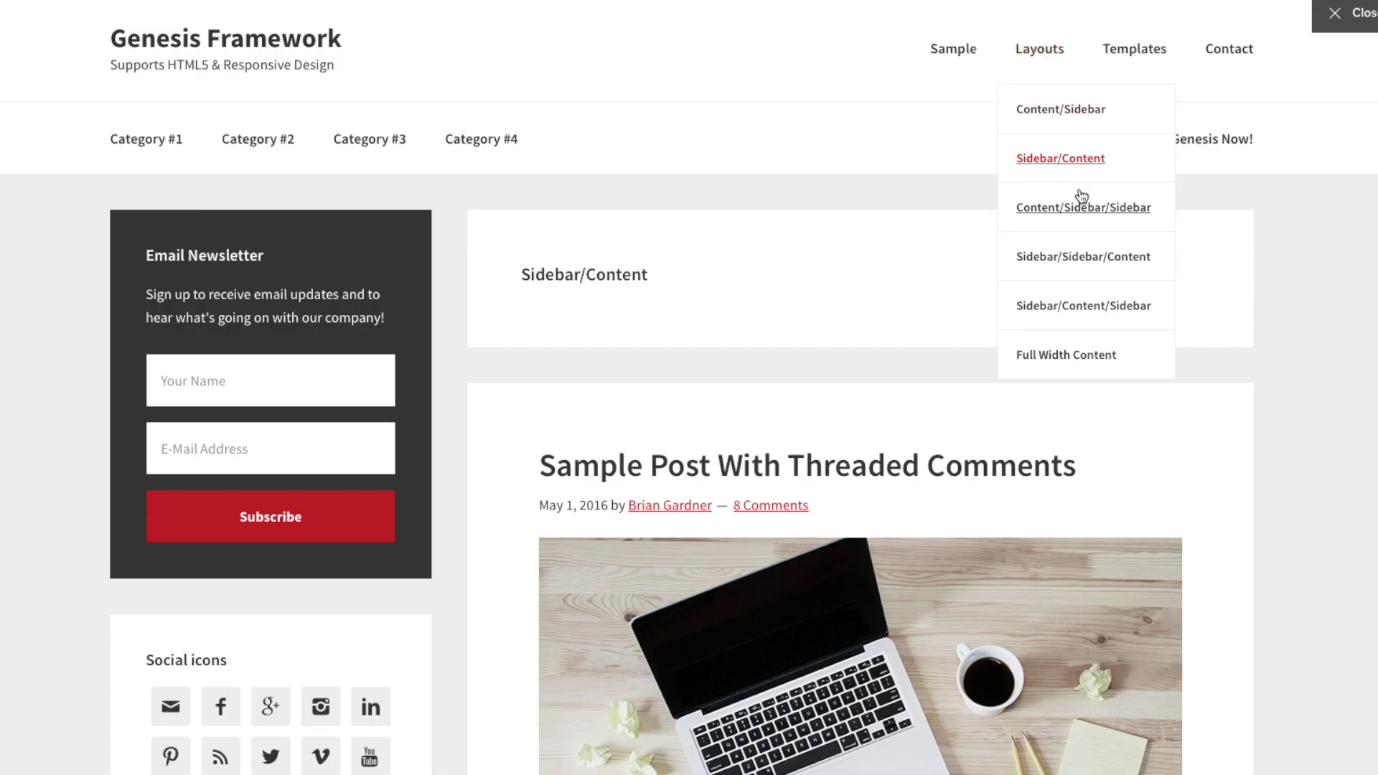
- Open the Sidebar/Sidebar/Content layout demo, then the Full Width Content demo from Layouts
{"action": "left_click", "coordinate": [1078, 258]}
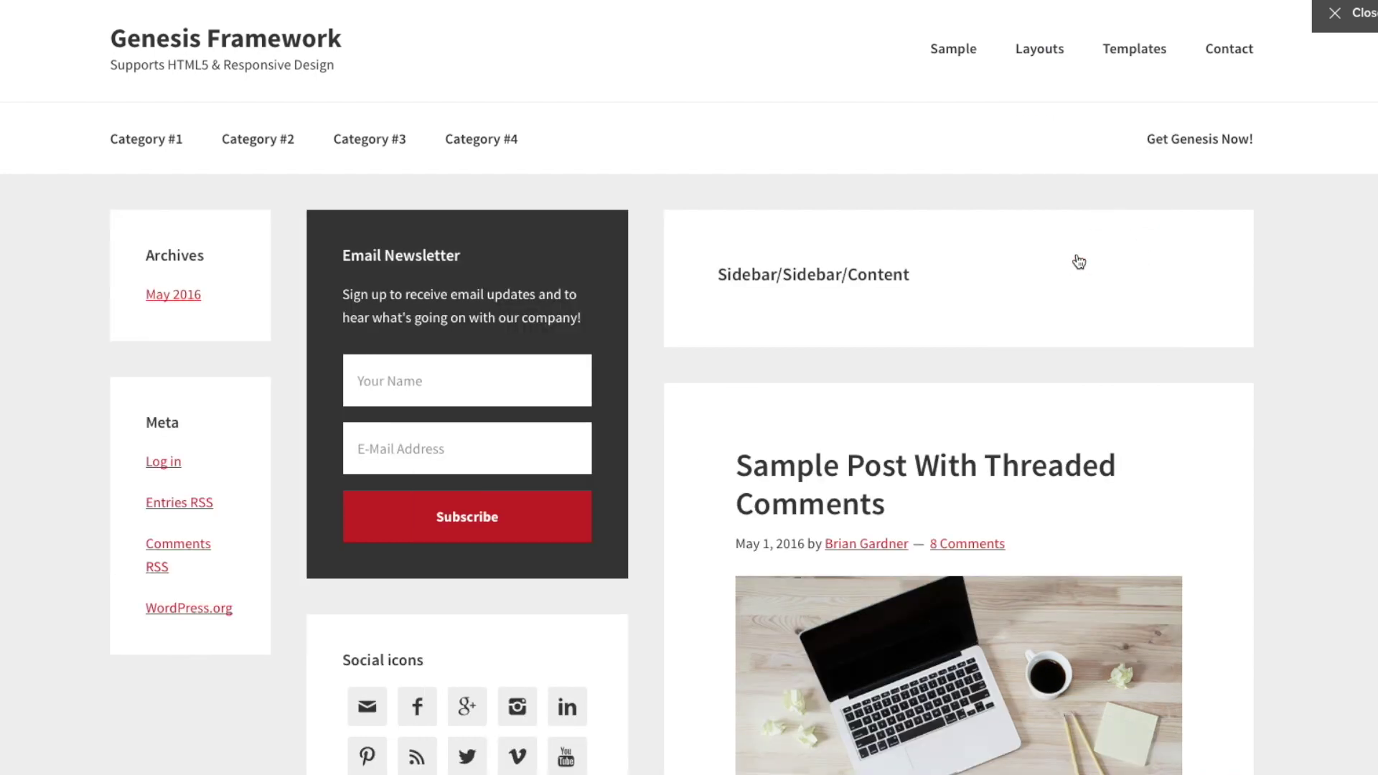
{"action": "mouse_move", "coordinate": [1062, 53]}
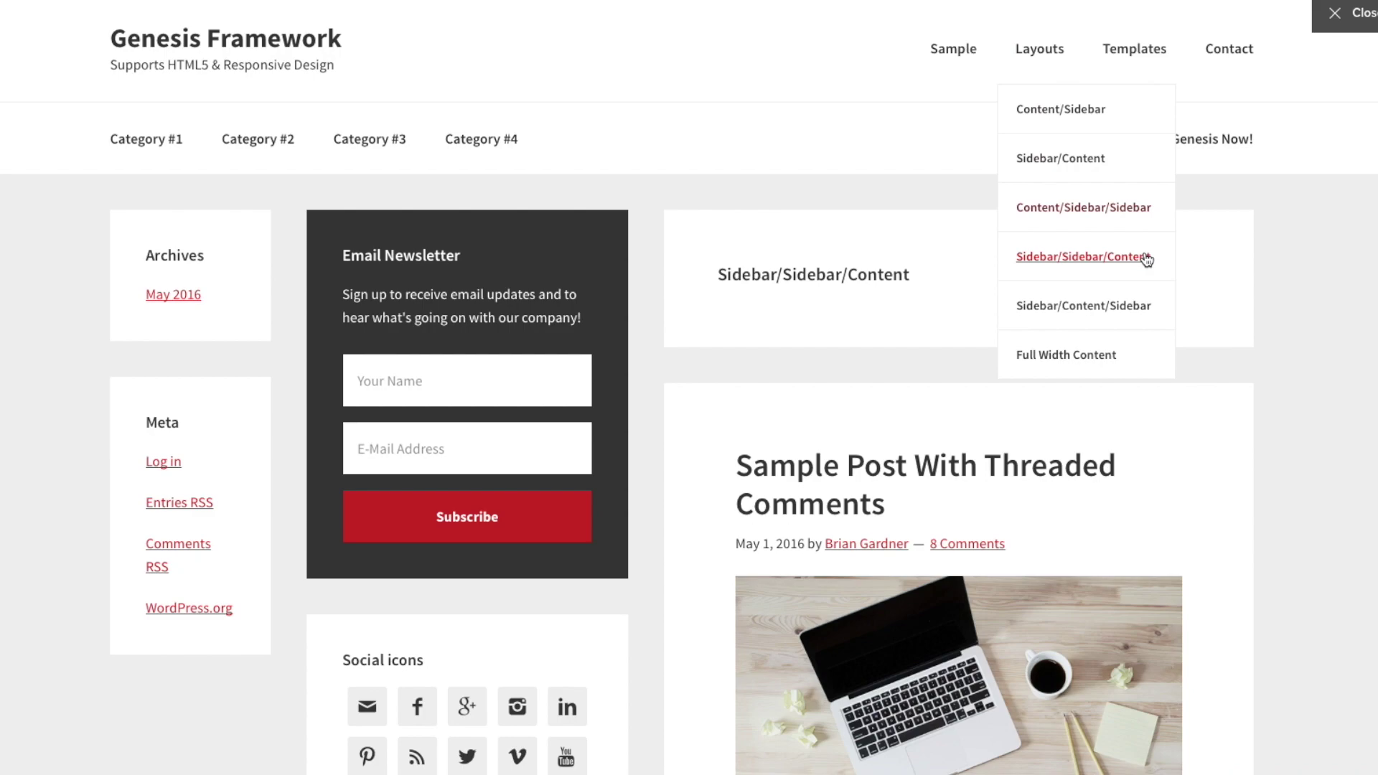
{"action": "left_click", "coordinate": [1108, 353]}
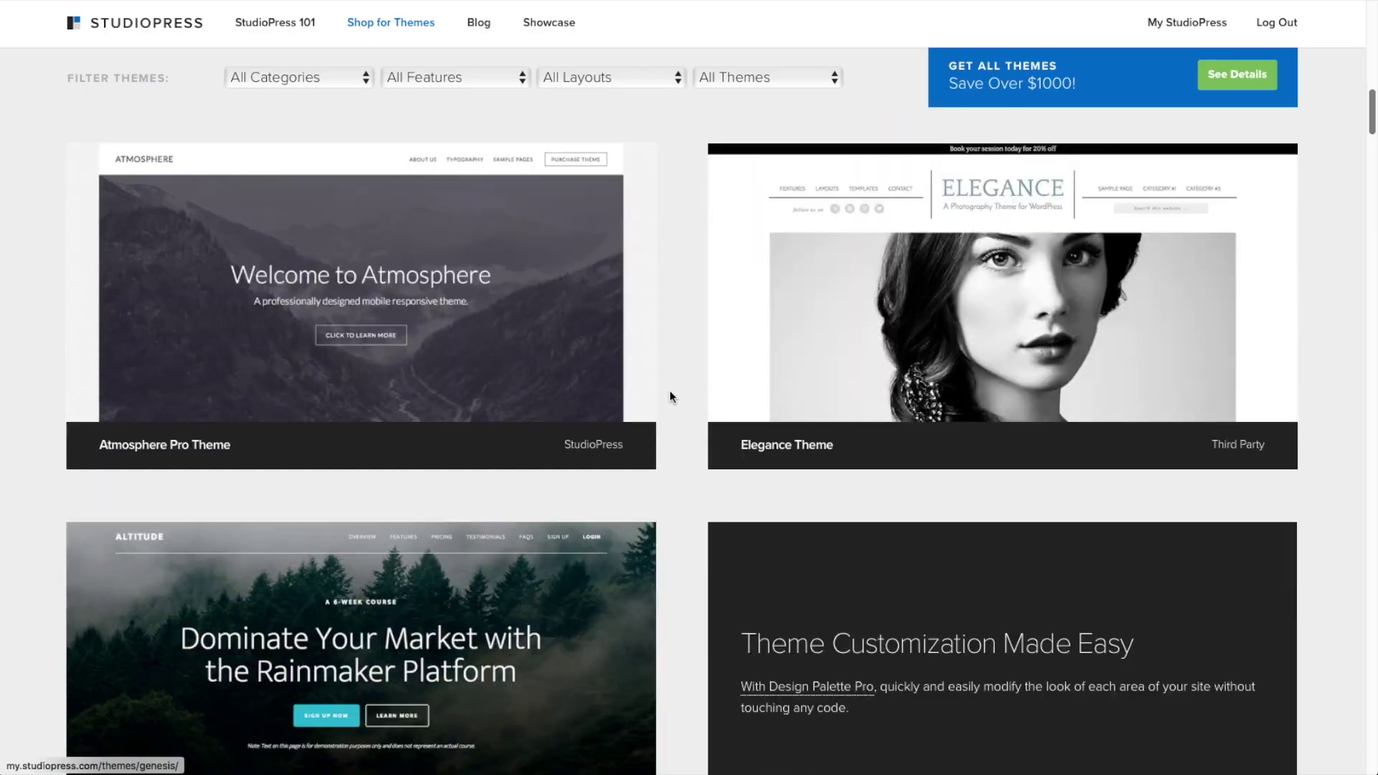
- Scroll through the StudioPress themes shop, the Genesis Framework page, and Thesis down to Skins
{"action": "scroll", "coordinate": [670, 397], "scroll_direction": "down", "scroll_amount": 8}
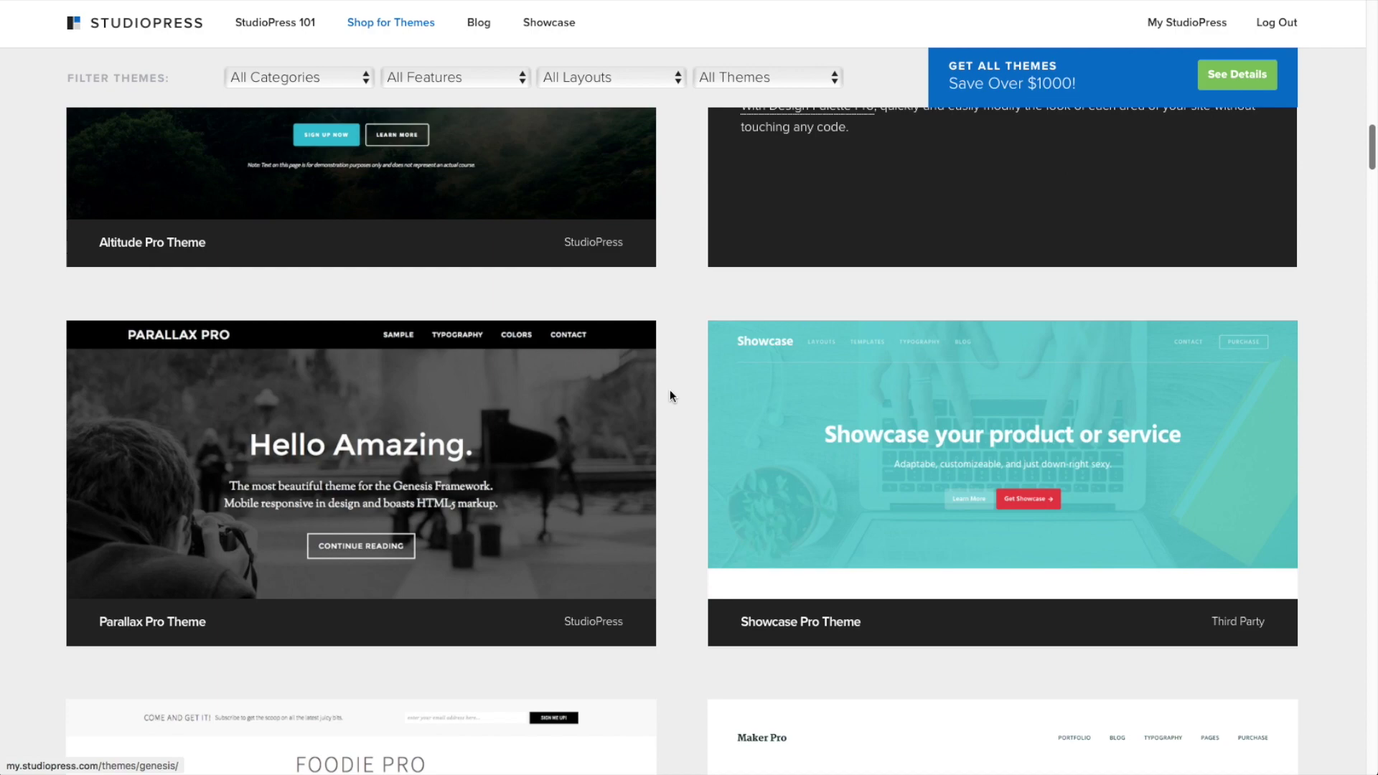
{"action": "scroll", "coordinate": [669, 397], "scroll_direction": "down", "scroll_amount": 7}
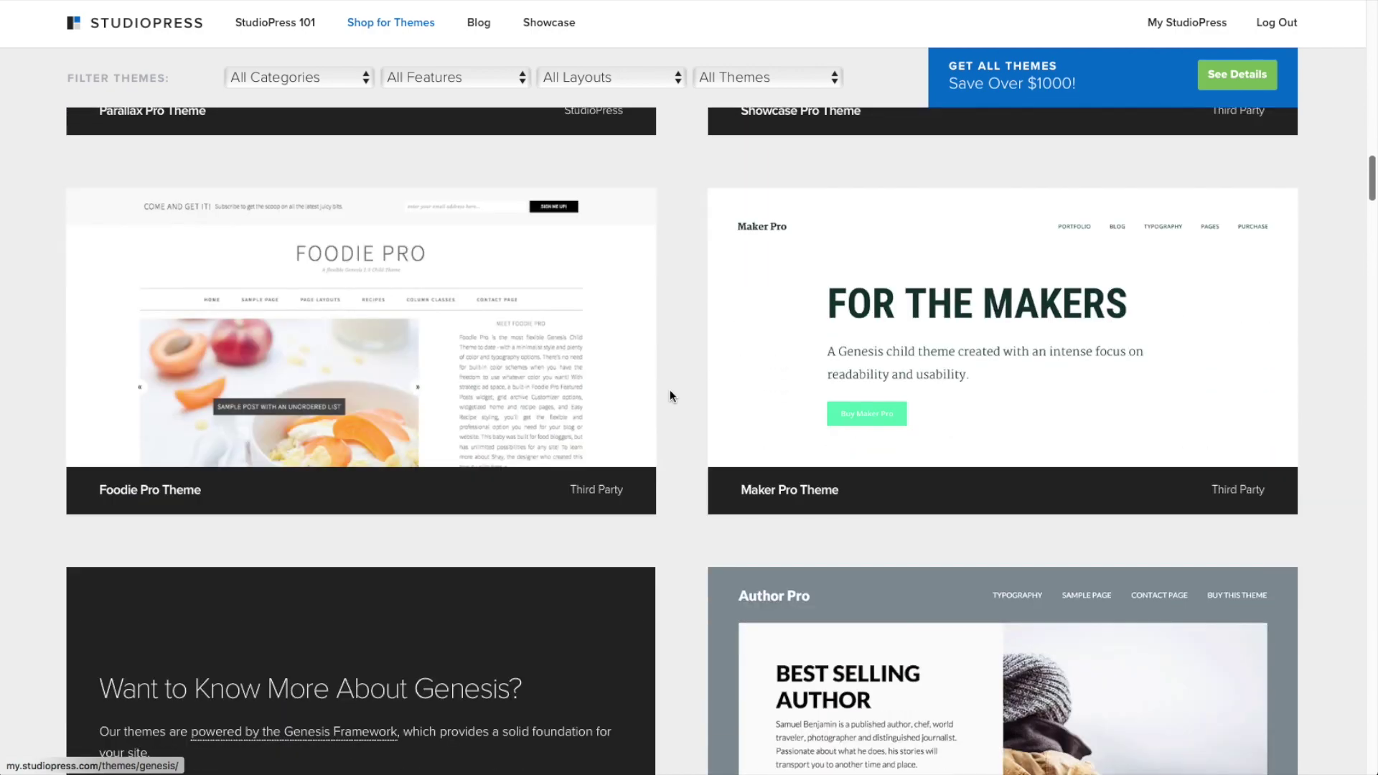
{"action": "scroll", "coordinate": [671, 395], "scroll_direction": "down", "scroll_amount": 8}
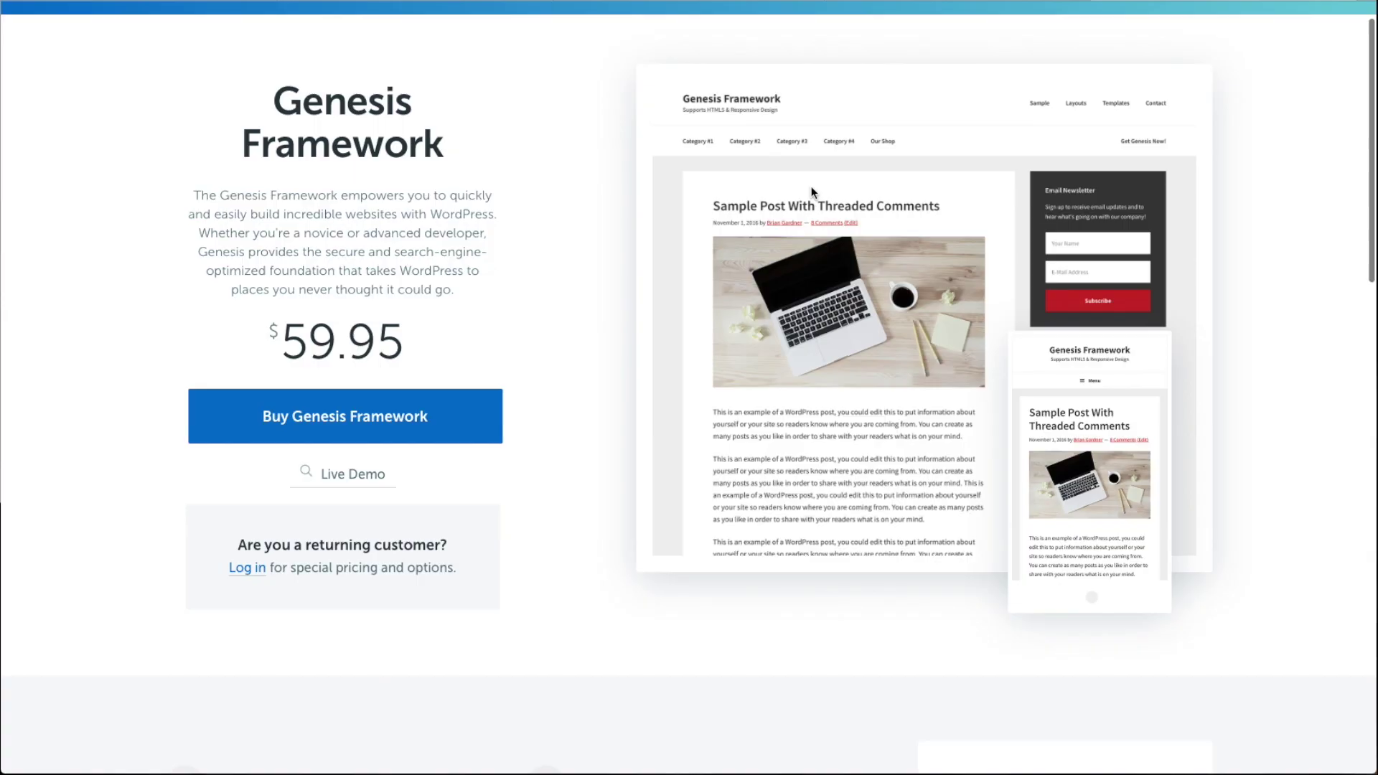
{"action": "scroll", "coordinate": [811, 193], "scroll_direction": "down", "scroll_amount": 7}
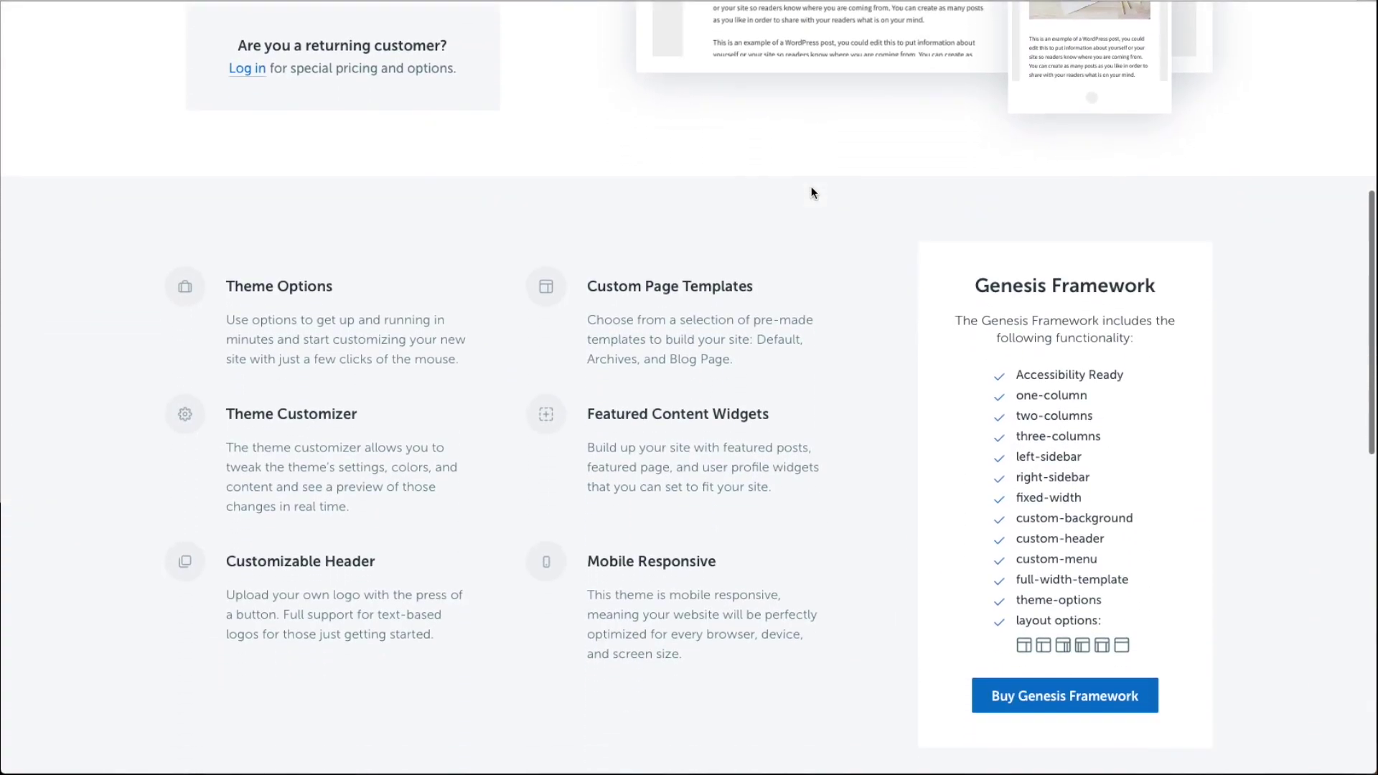
{"action": "scroll", "coordinate": [811, 193], "scroll_direction": "down", "scroll_amount": 1}
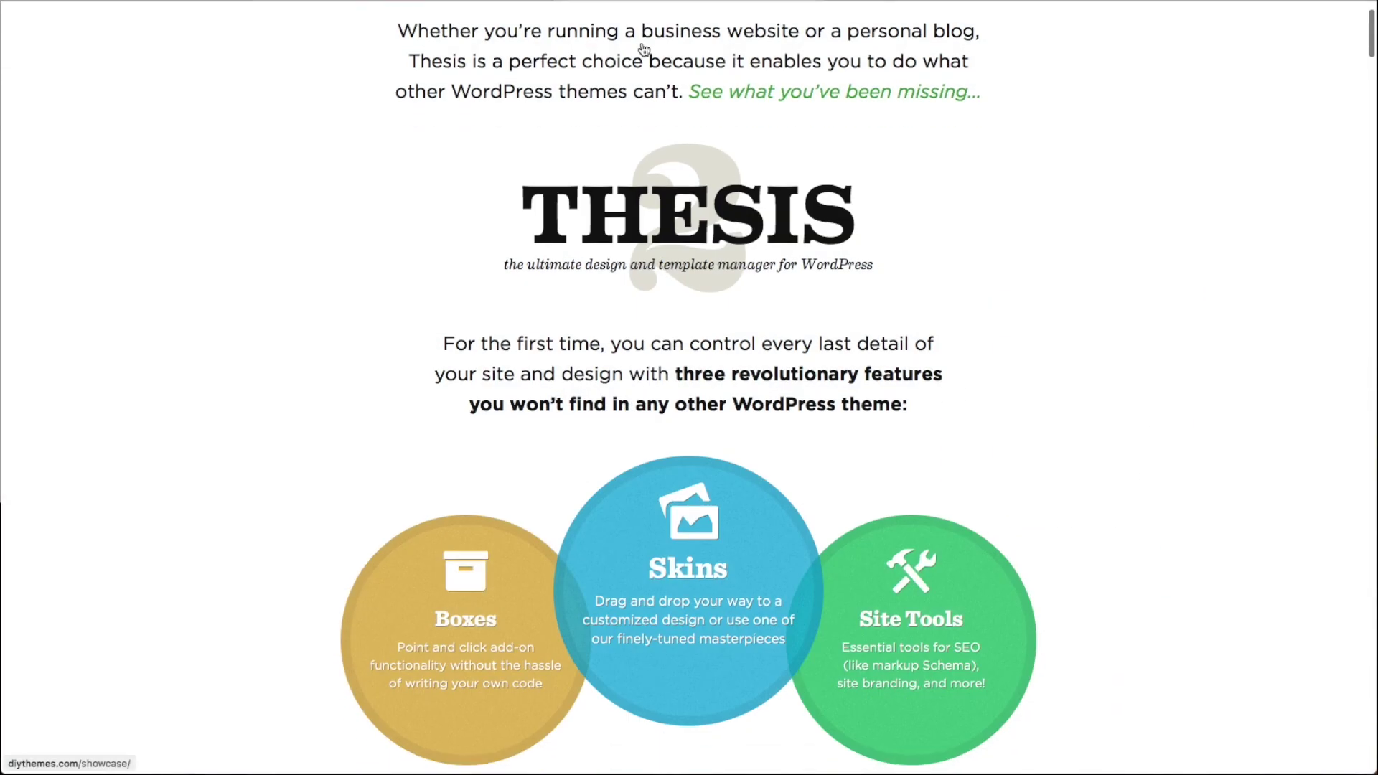
{"action": "scroll", "coordinate": [643, 47], "scroll_direction": "down", "scroll_amount": 3}
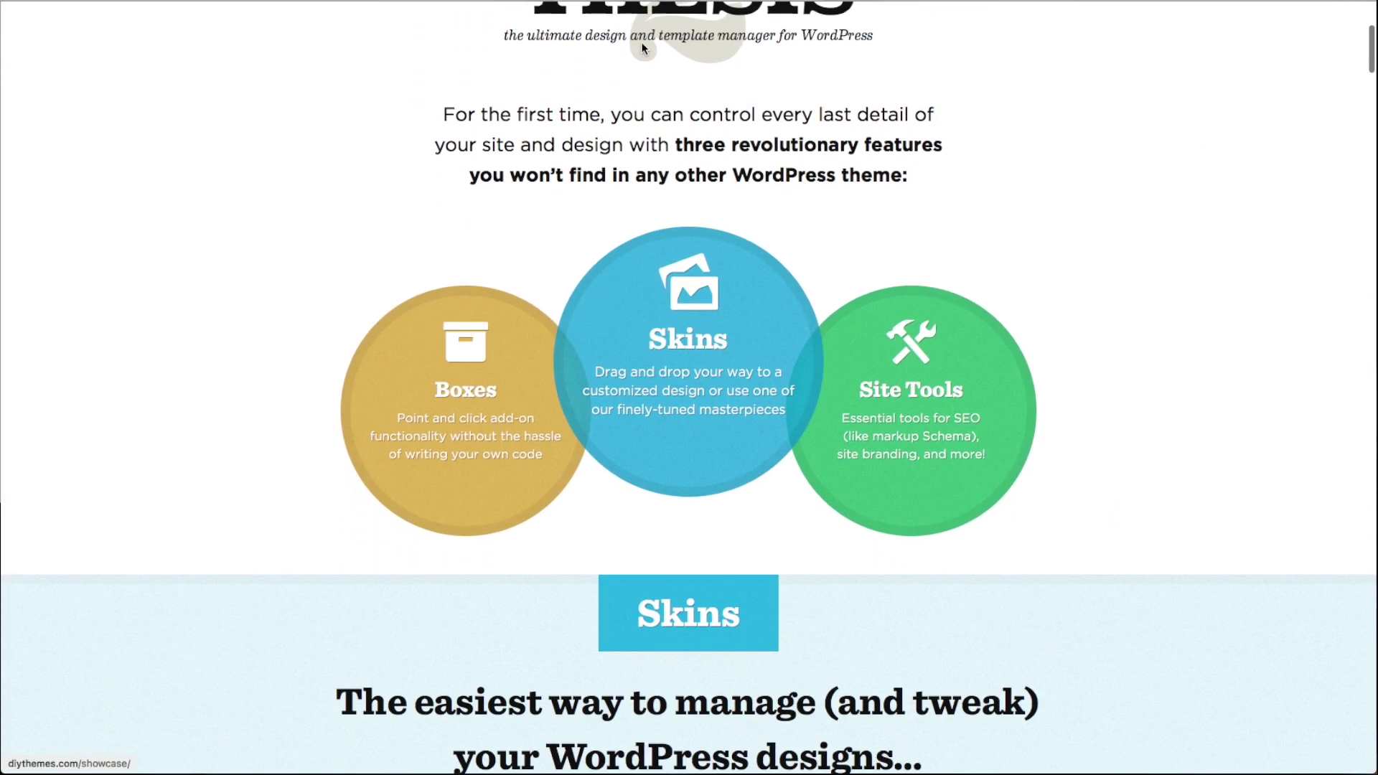
{"action": "scroll", "coordinate": [642, 47], "scroll_direction": "down", "scroll_amount": 8}
{"action": "scroll", "coordinate": [640, 42], "scroll_direction": "down", "scroll_amount": 1}
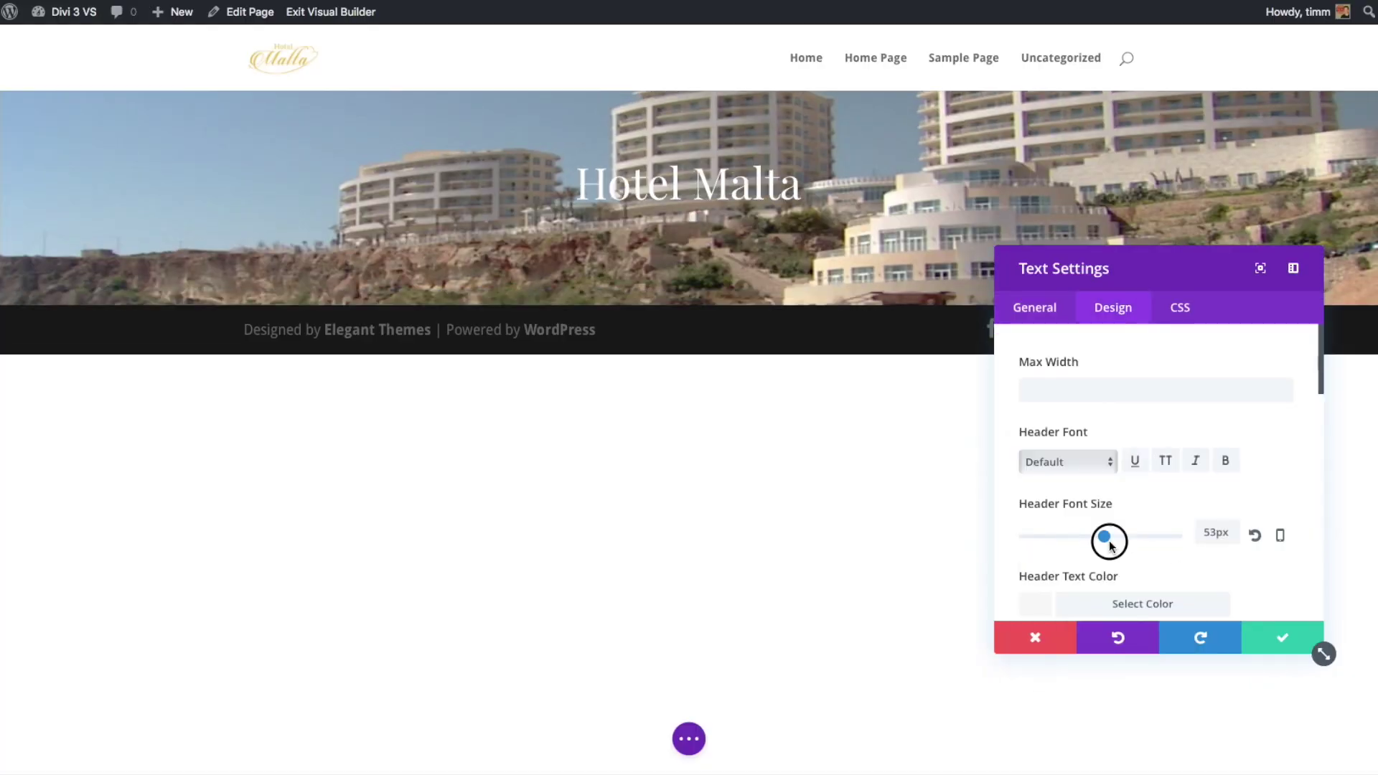
- Give the Hotel Malta heading a translucent black background and format the subtitle as Heading 2
{"action": "scroll", "coordinate": [1155, 502], "scroll_direction": "down", "scroll_amount": 3}
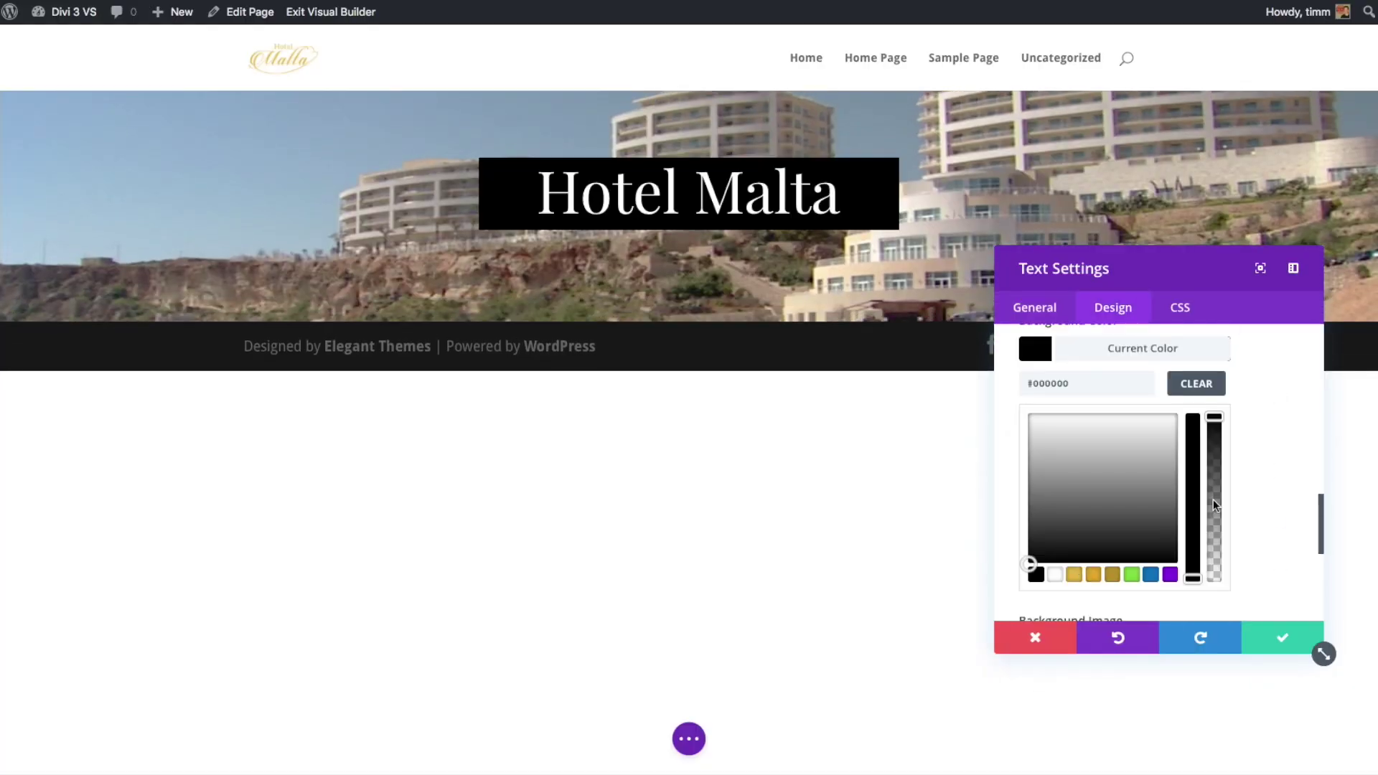
{"action": "left_click_drag", "start_coordinate": [1213, 499], "coordinate": [1218, 512]}
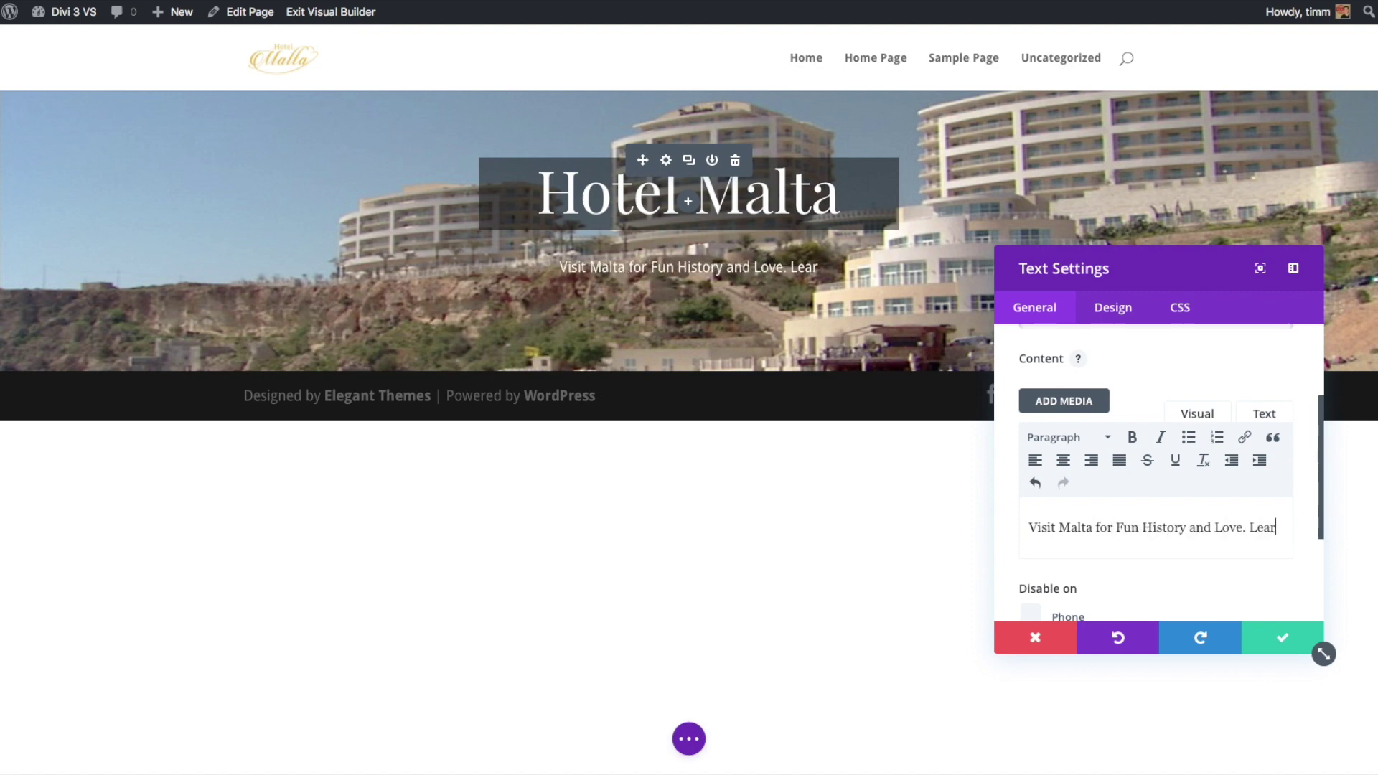
{"action": "left_click", "coordinate": [1082, 440]}
{"action": "left_click", "coordinate": [1091, 532]}
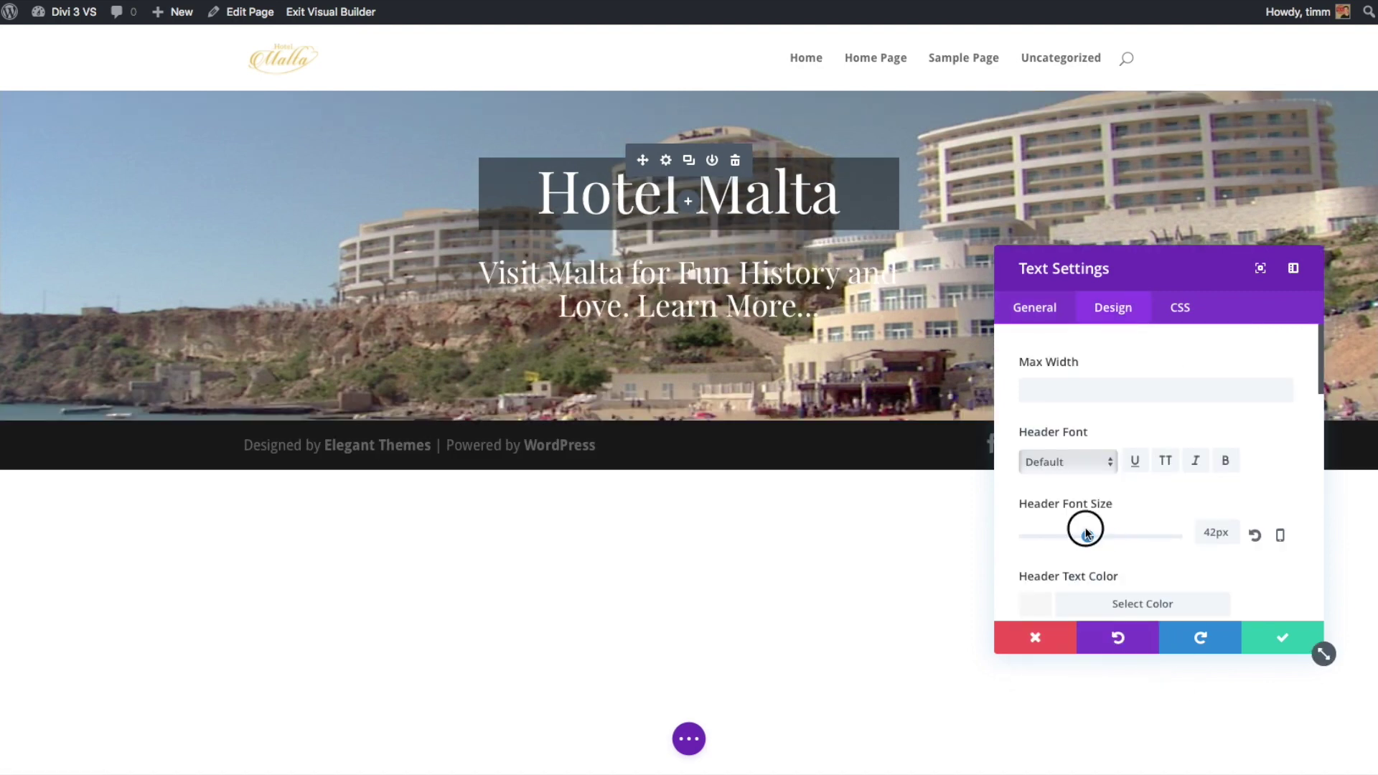
- Set the subtitle heading to 42px with a dark translucent background and save the text settings
{"action": "left_click_drag", "start_coordinate": [1083, 529], "coordinate": [1131, 535]}
{"action": "scroll", "coordinate": [1163, 508], "scroll_direction": "down", "scroll_amount": 2}
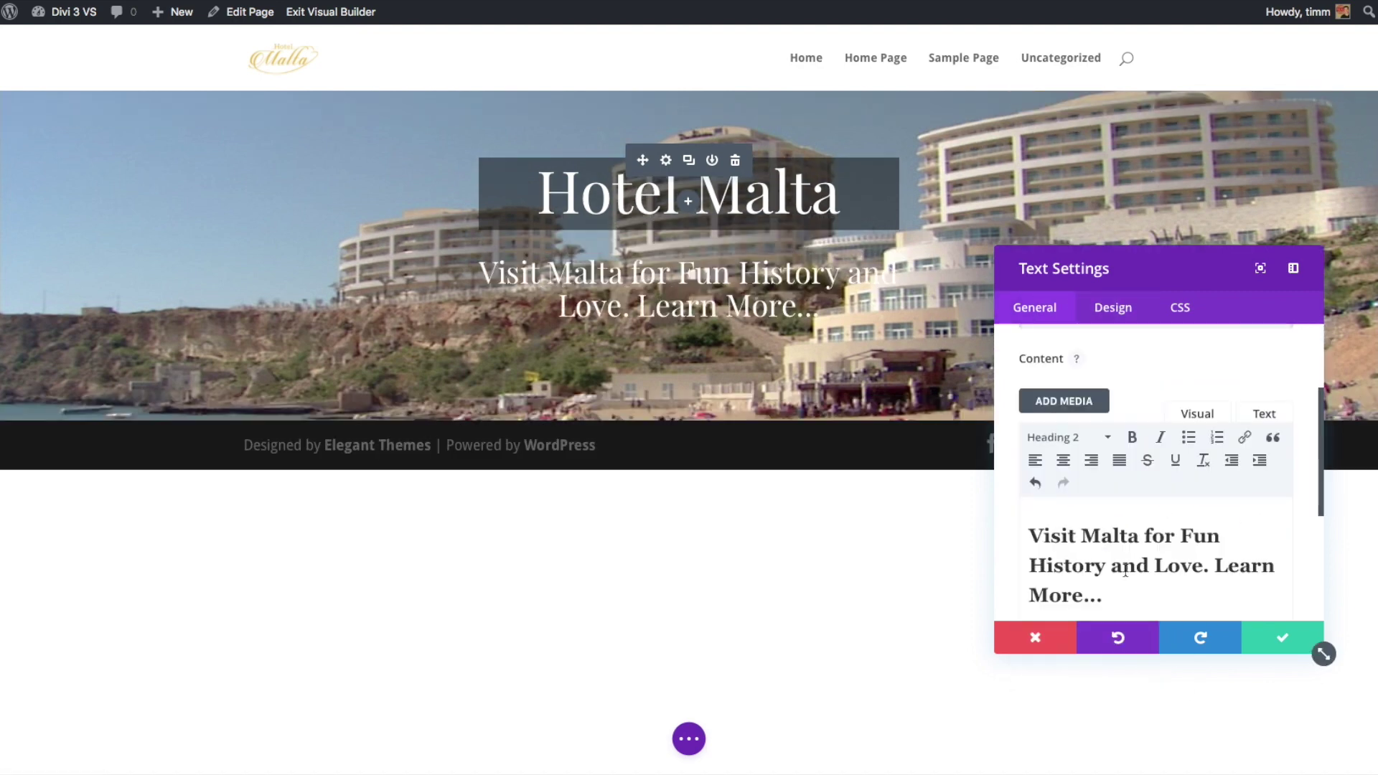
{"action": "left_click", "coordinate": [1091, 307]}
{"action": "left_click_drag", "start_coordinate": [1120, 493], "coordinate": [1089, 493]}
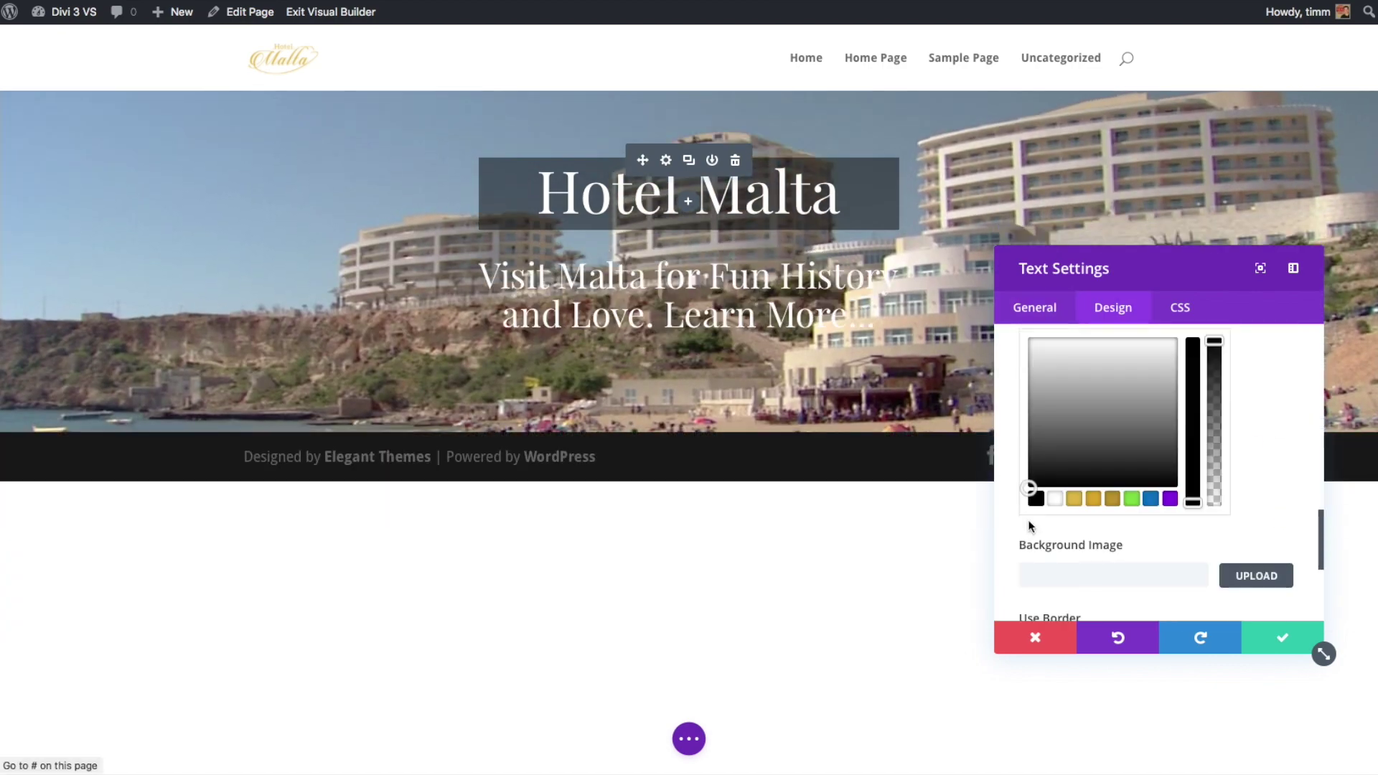
{"action": "left_click_drag", "start_coordinate": [1213, 460], "coordinate": [1213, 426]}
{"action": "left_click", "coordinate": [1283, 638]}
{"action": "left_click", "coordinate": [328, 151]}
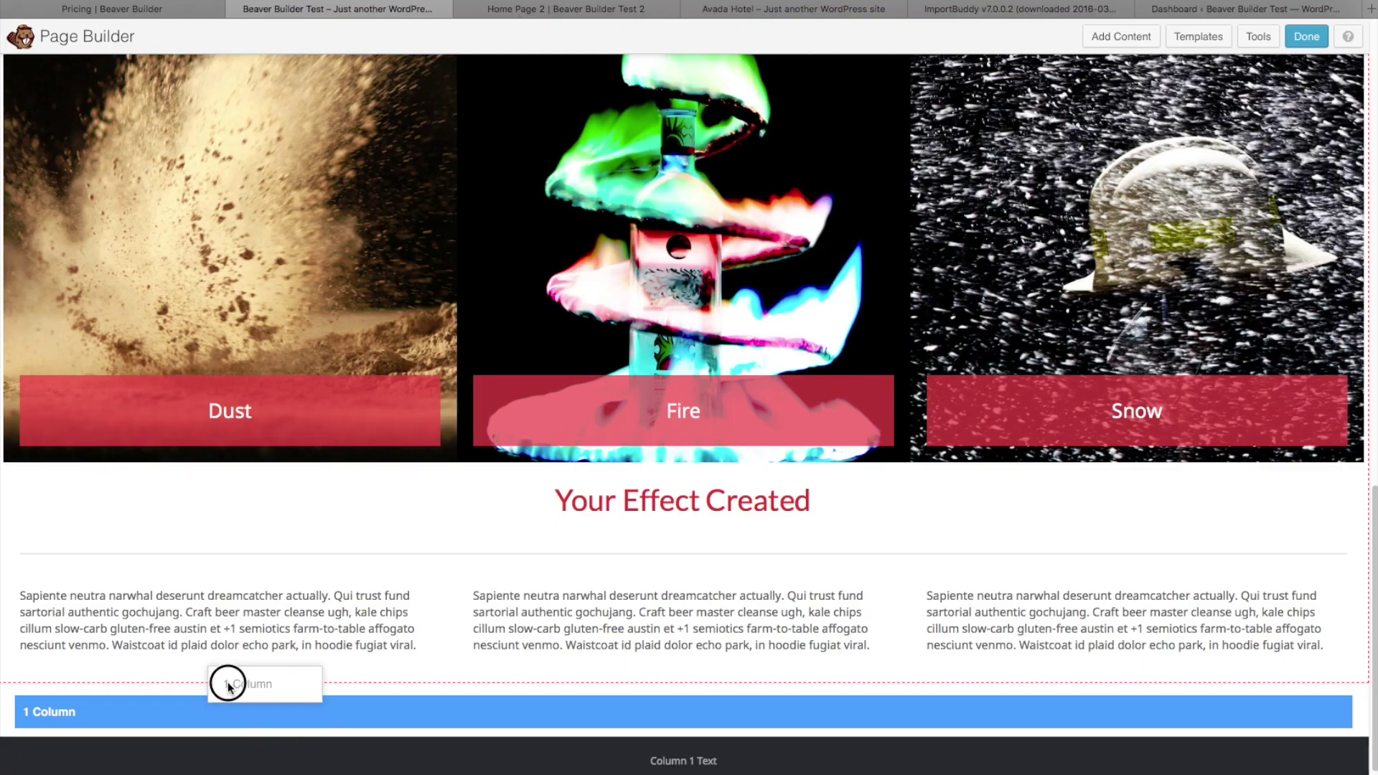
- Add a one-column row below the three text columns and duplicate the Divider module
{"action": "left_click_drag", "start_coordinate": [224, 680], "coordinate": [224, 731]}
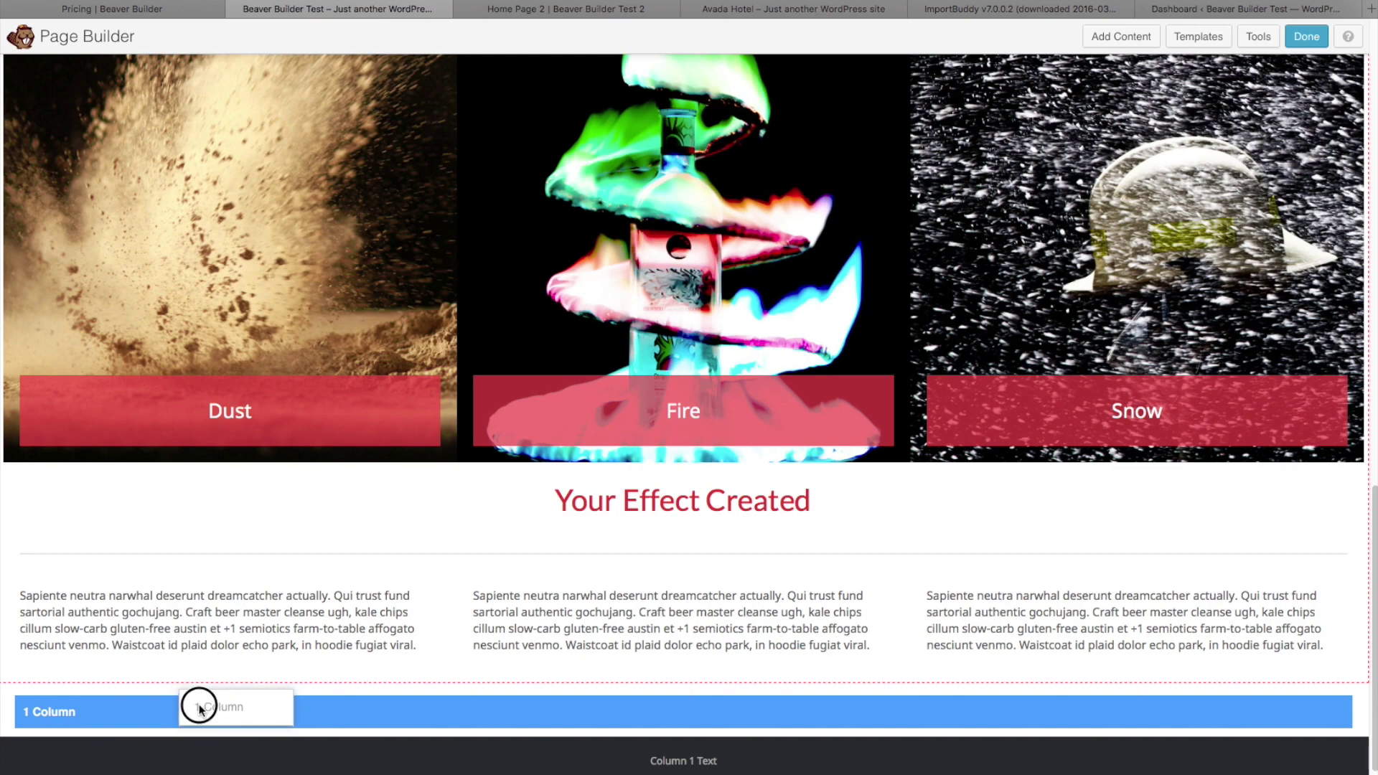
{"action": "left_click_drag", "start_coordinate": [200, 704], "coordinate": [199, 705]}
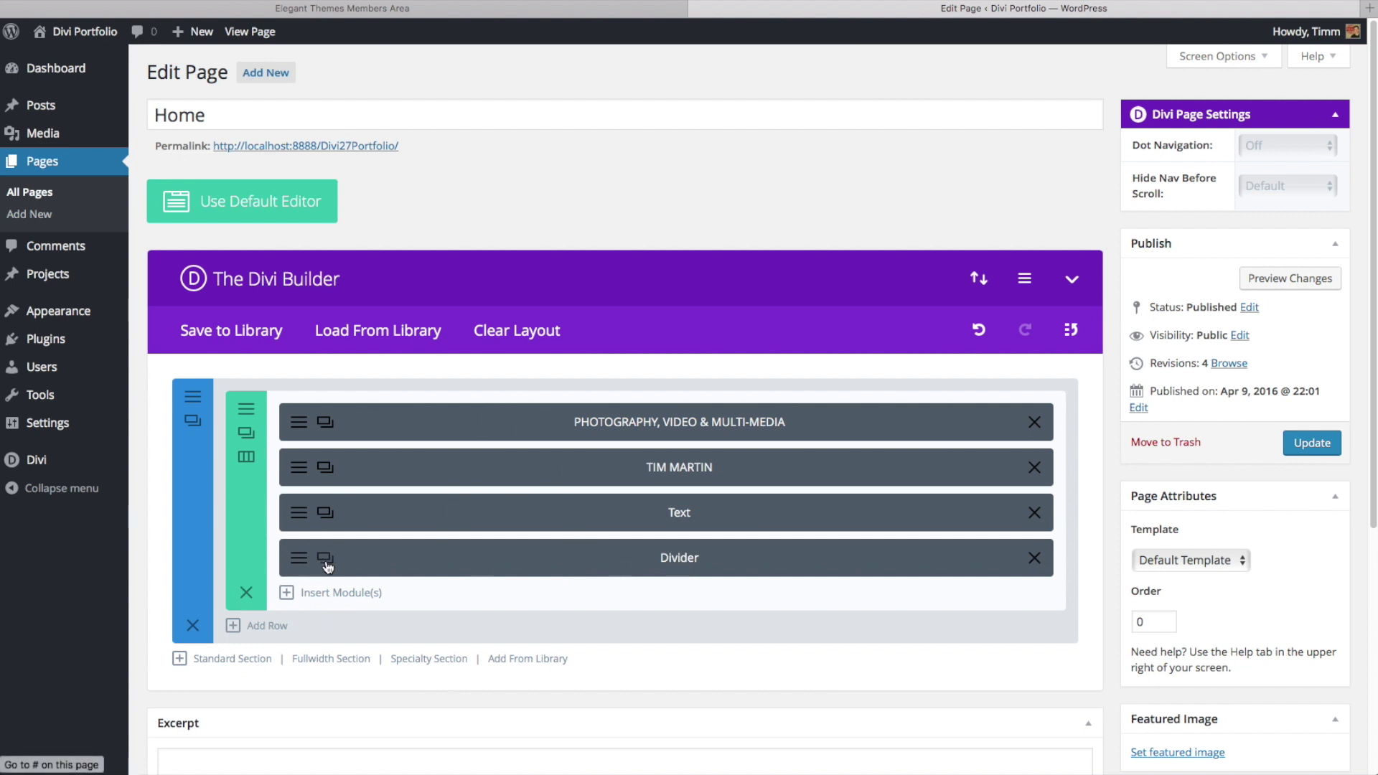
{"action": "left_click", "coordinate": [325, 559]}
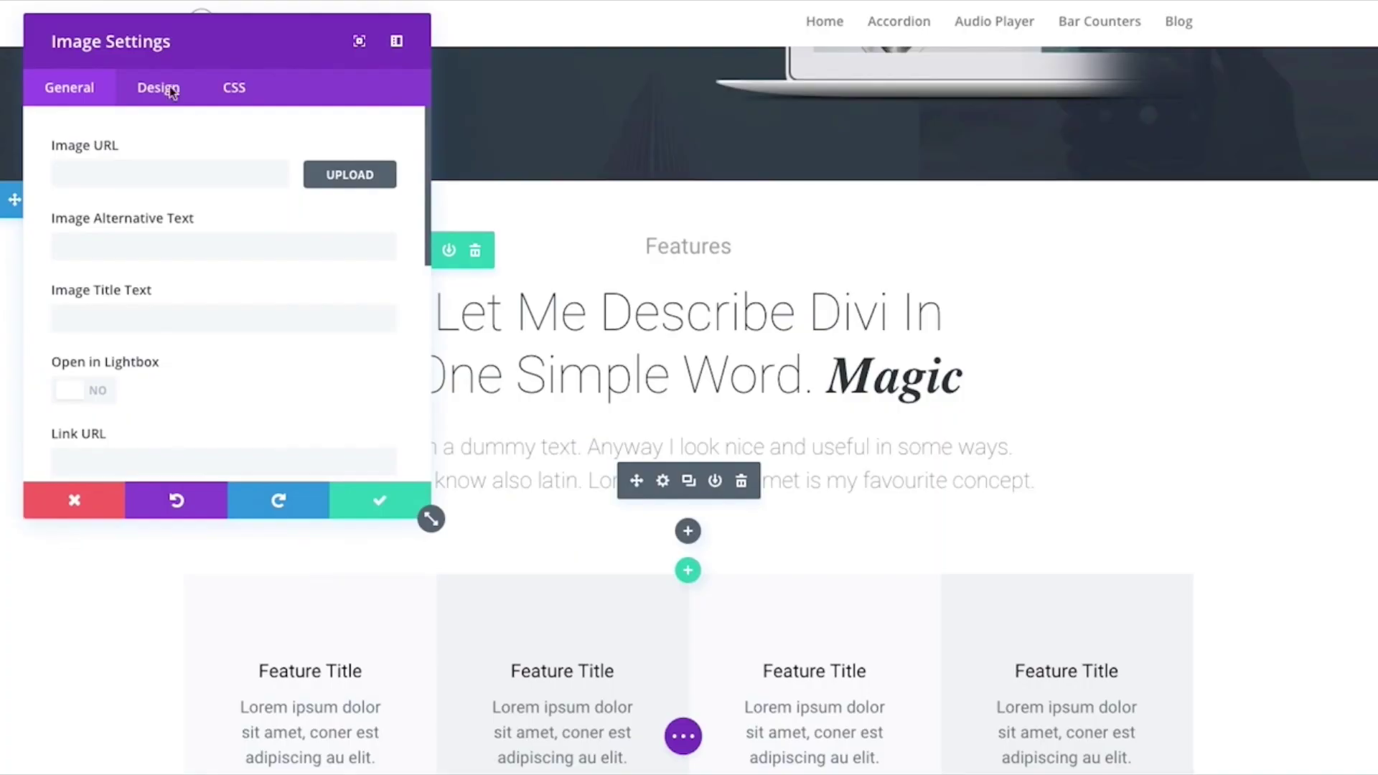
- Paste the image's web address into the Image URL field and save the image settings
{"action": "left_click_drag", "start_coordinate": [165, 47], "coordinate": [1001, 111]}
{"action": "type", "text": "http://localhost:8888/wp-content/uploads/2016/07/14-1.jpg"}
{"action": "left_click", "coordinate": [1232, 562]}
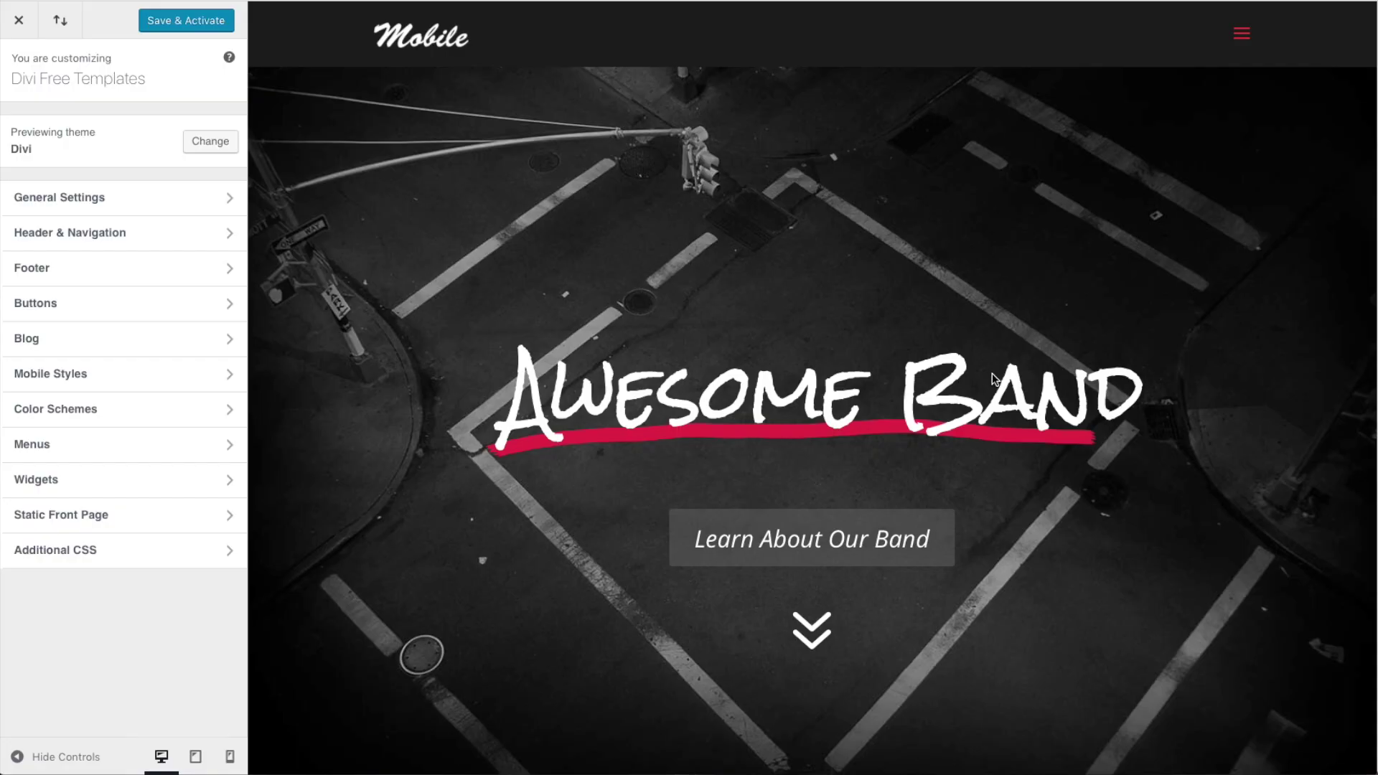
- Switch the Customizer live preview from Divi to Twenty Fifteen and scroll through the previewed site
{"action": "scroll", "coordinate": [994, 379], "scroll_direction": "down", "scroll_amount": 3}
{"action": "scroll", "coordinate": [994, 379], "scroll_direction": "down", "scroll_amount": 7}
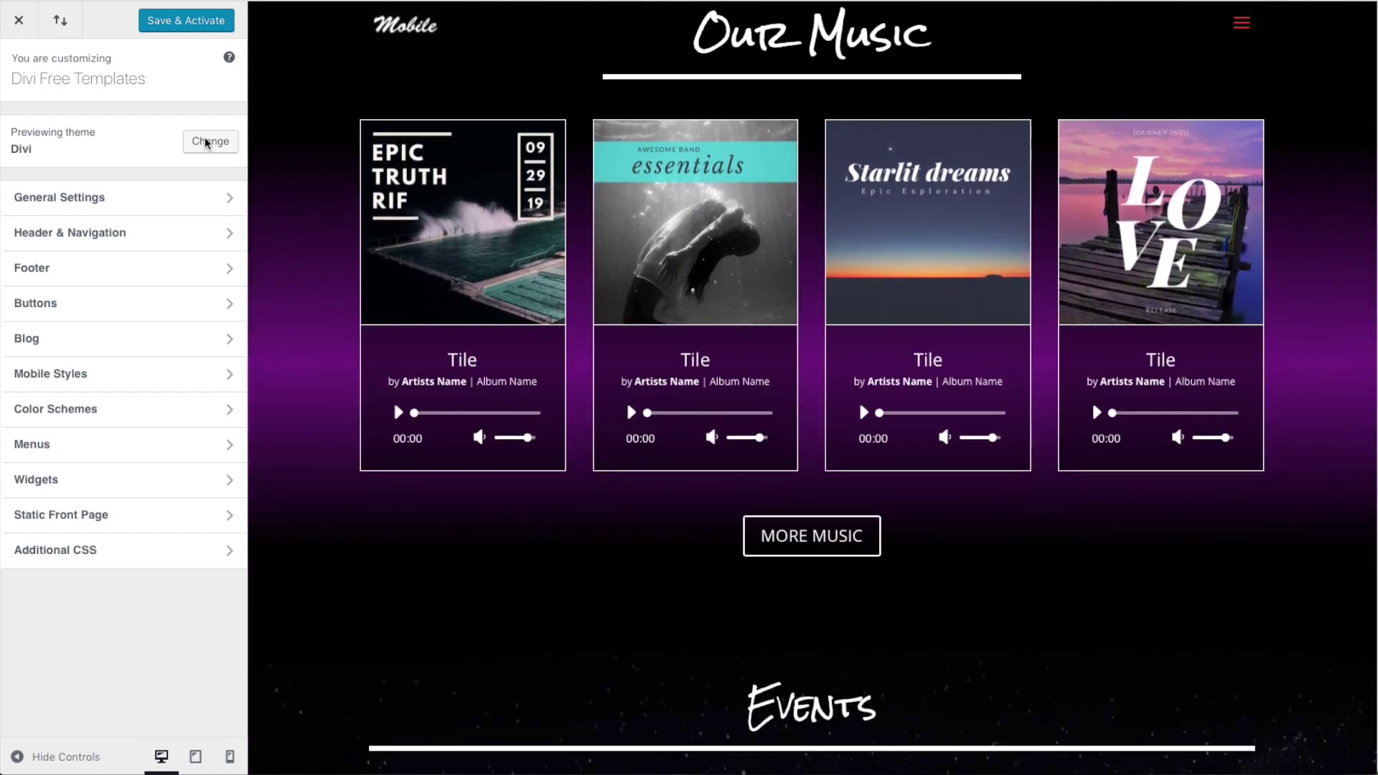
{"action": "left_click", "coordinate": [206, 143]}
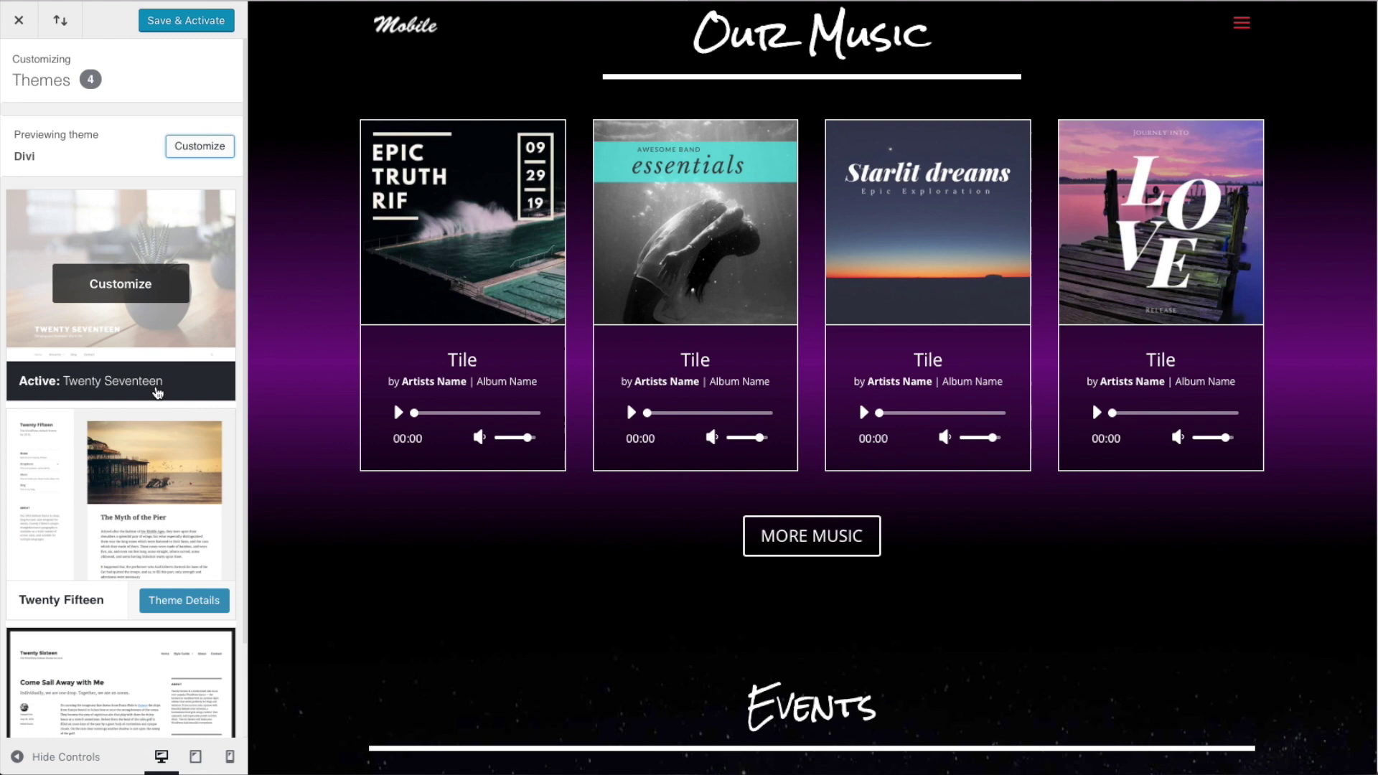
{"action": "mouse_move", "coordinate": [140, 511]}
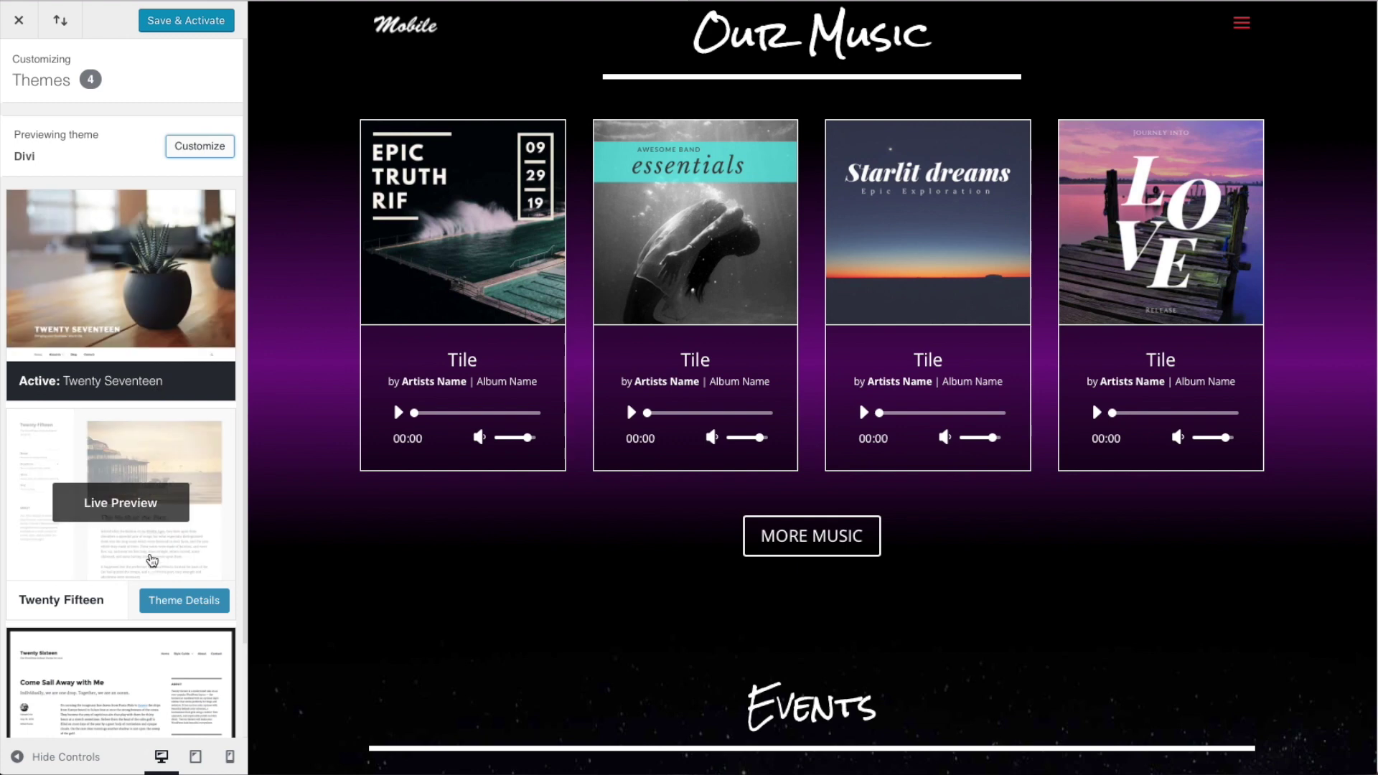
{"action": "left_click", "coordinate": [120, 504]}
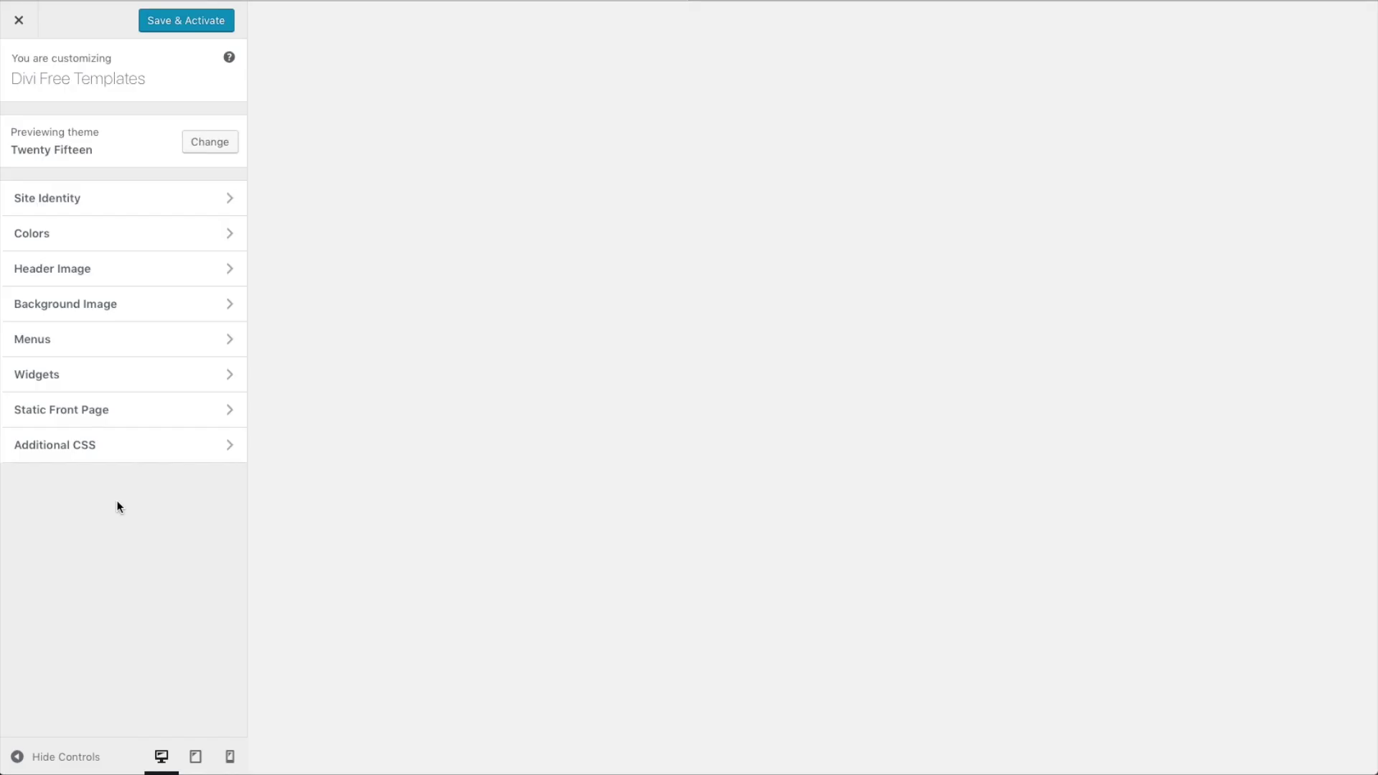
{"action": "scroll", "coordinate": [906, 182], "scroll_direction": "down", "scroll_amount": 5}
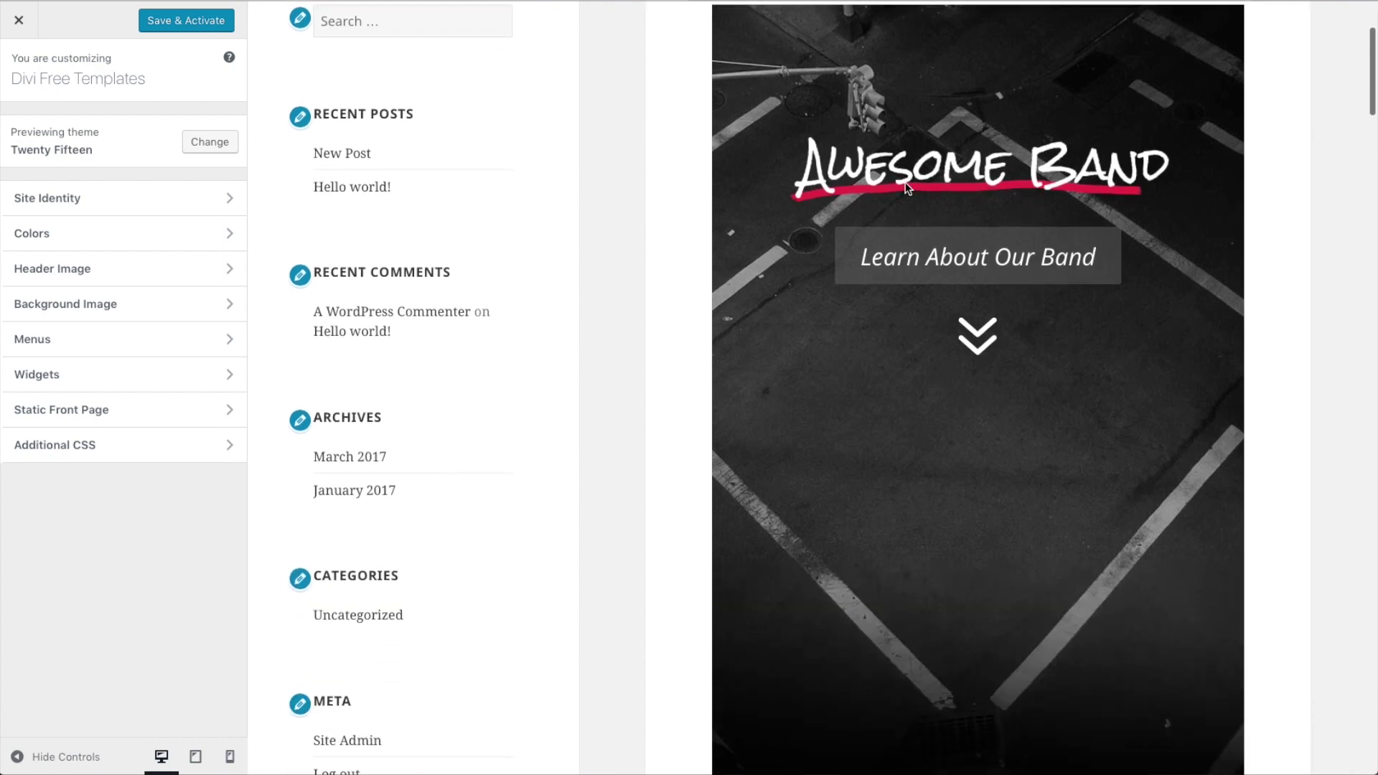
{"action": "scroll", "coordinate": [907, 188], "scroll_direction": "down", "scroll_amount": 8}
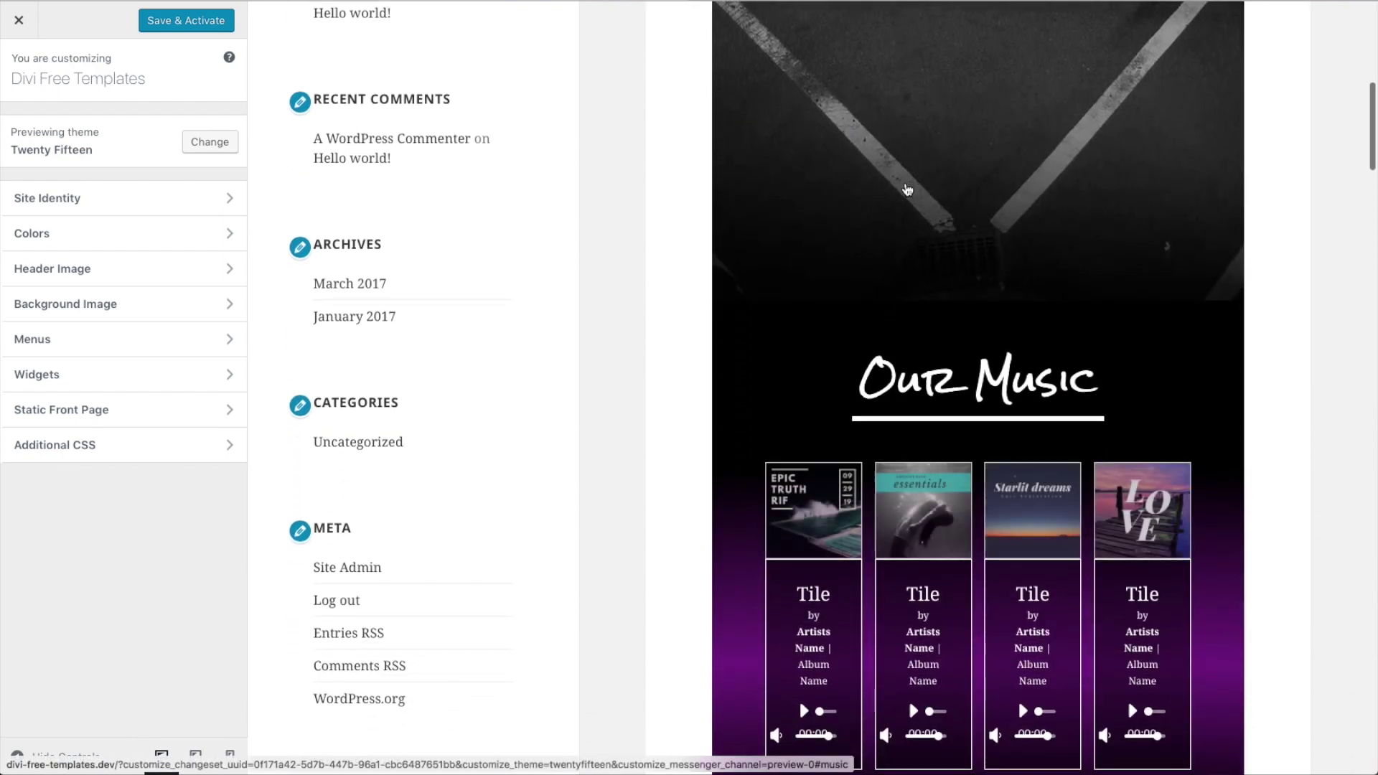
{"action": "scroll", "coordinate": [907, 189], "scroll_direction": "down", "scroll_amount": 4}
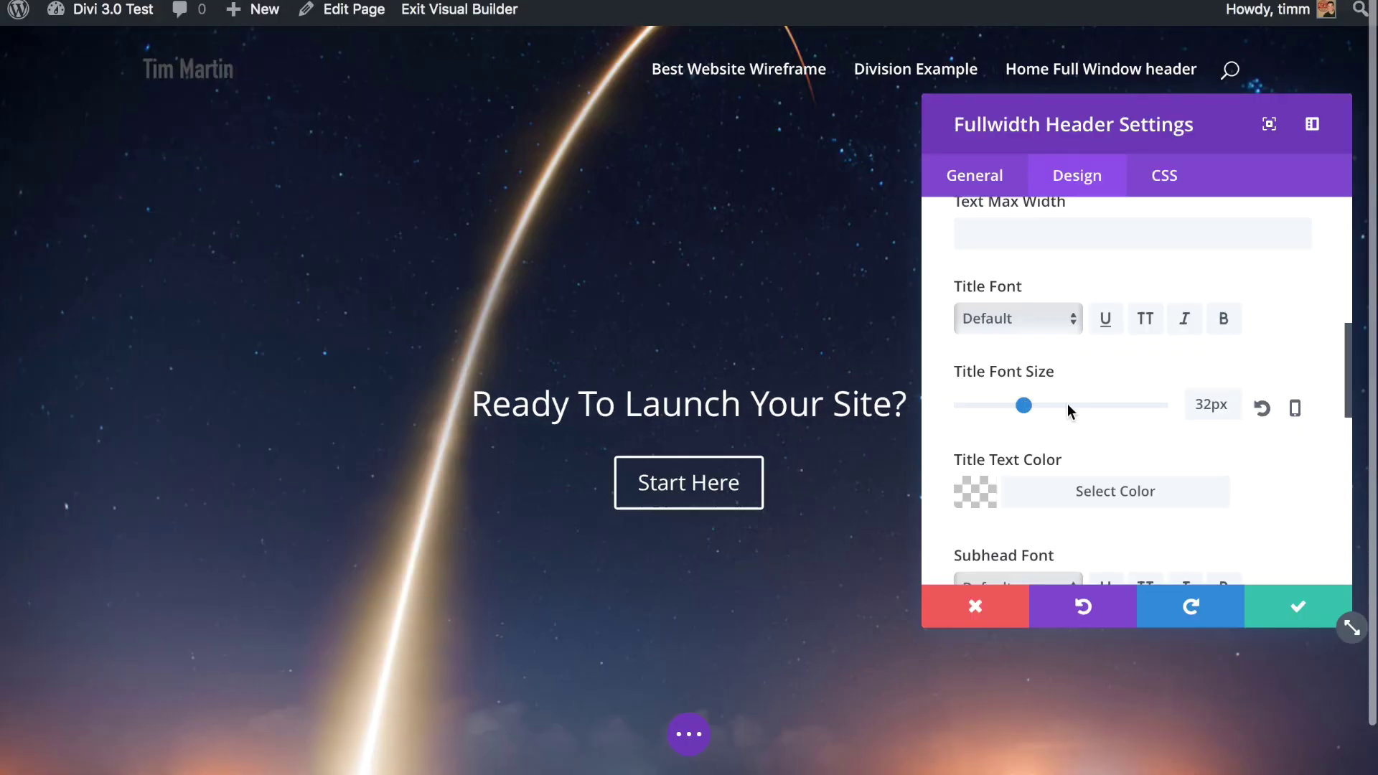
- Raise Title Font Size from 51px to 77px and set Button One Text Color to white
{"action": "left_click_drag", "start_coordinate": [1066, 405], "coordinate": [1115, 417]}
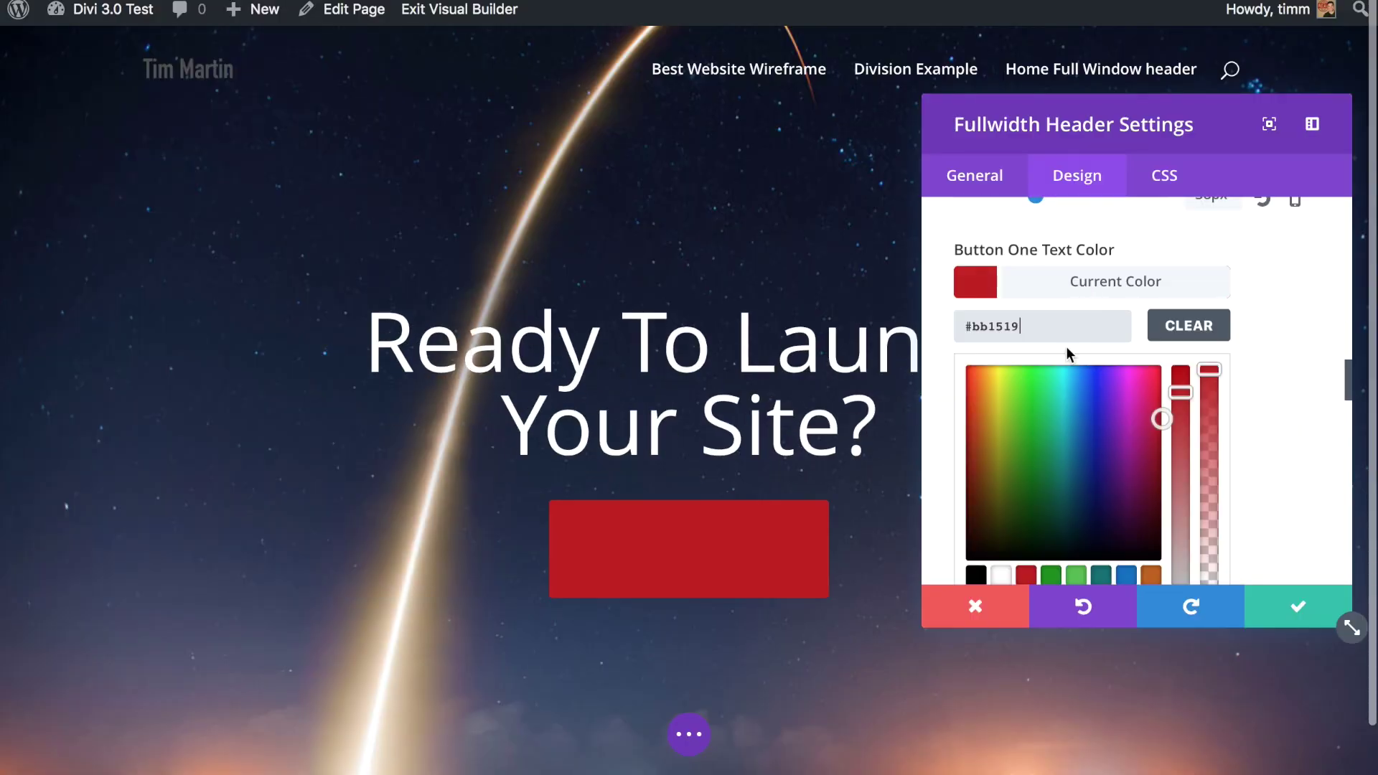
{"action": "left_click", "coordinate": [1002, 576]}
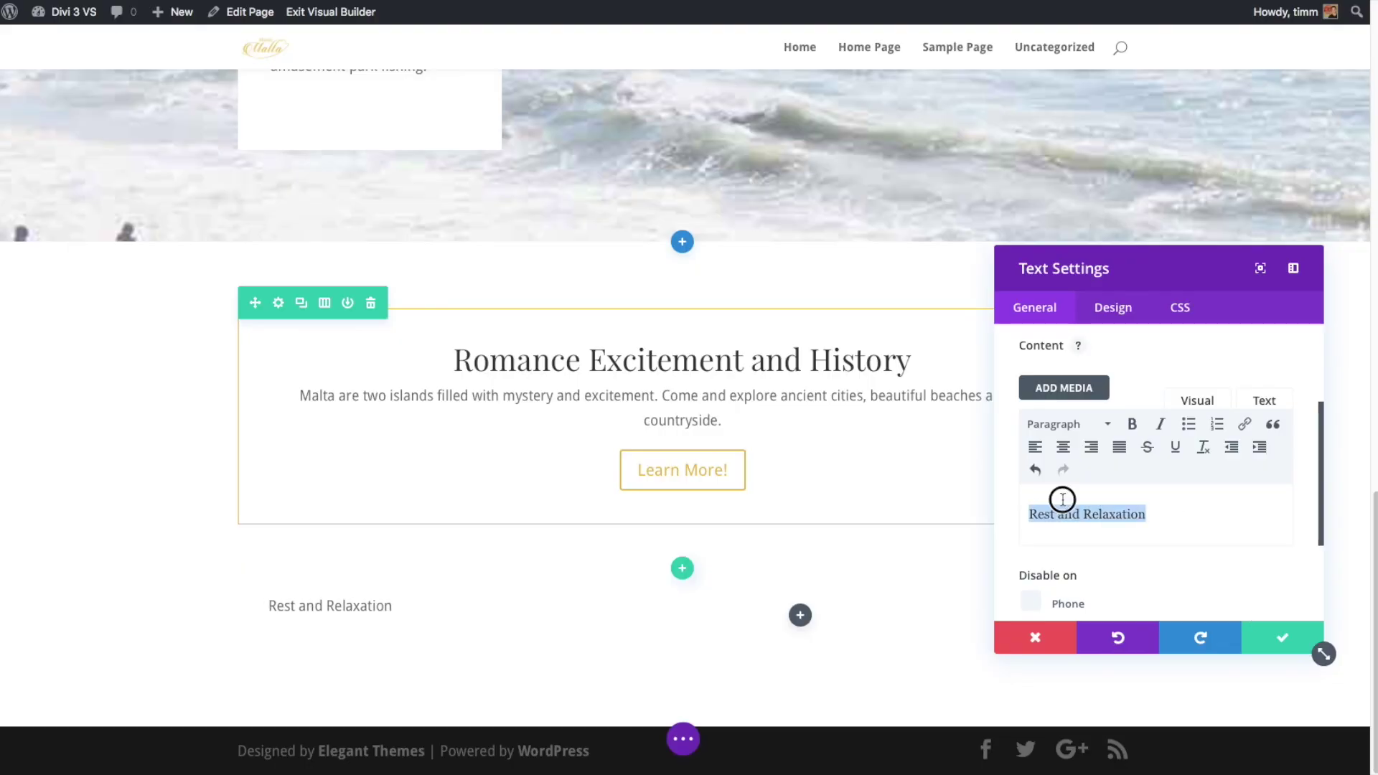
- Make 'Rest and Relaxation' a Heading 2 and change 'and' to '&'
{"action": "left_click", "coordinate": [1105, 424]}
{"action": "left_click", "coordinate": [1062, 466]}
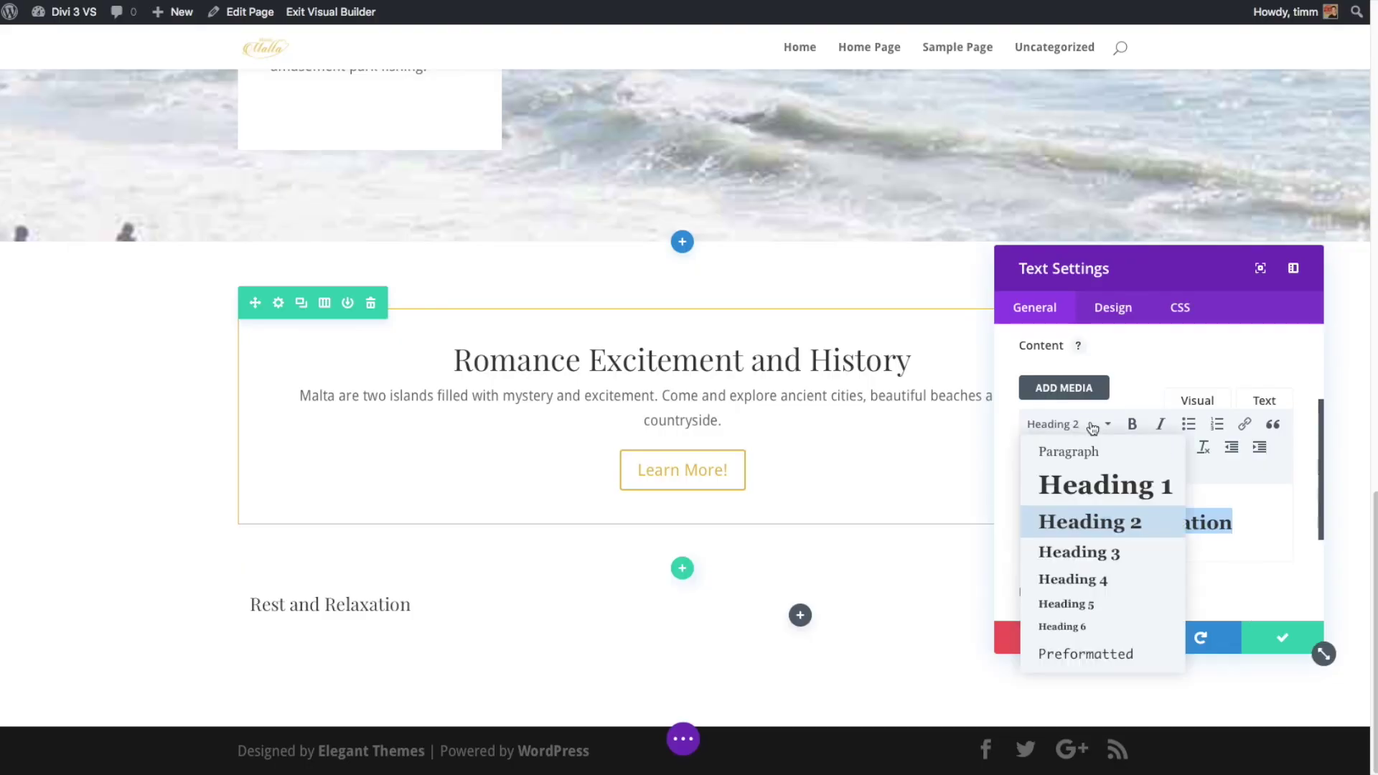
{"action": "left_click", "coordinate": [1112, 307]}
{"action": "left_click", "coordinate": [1283, 637]}
{"action": "double_click", "coordinate": [363, 612]}
{"action": "type", "text": "&"}
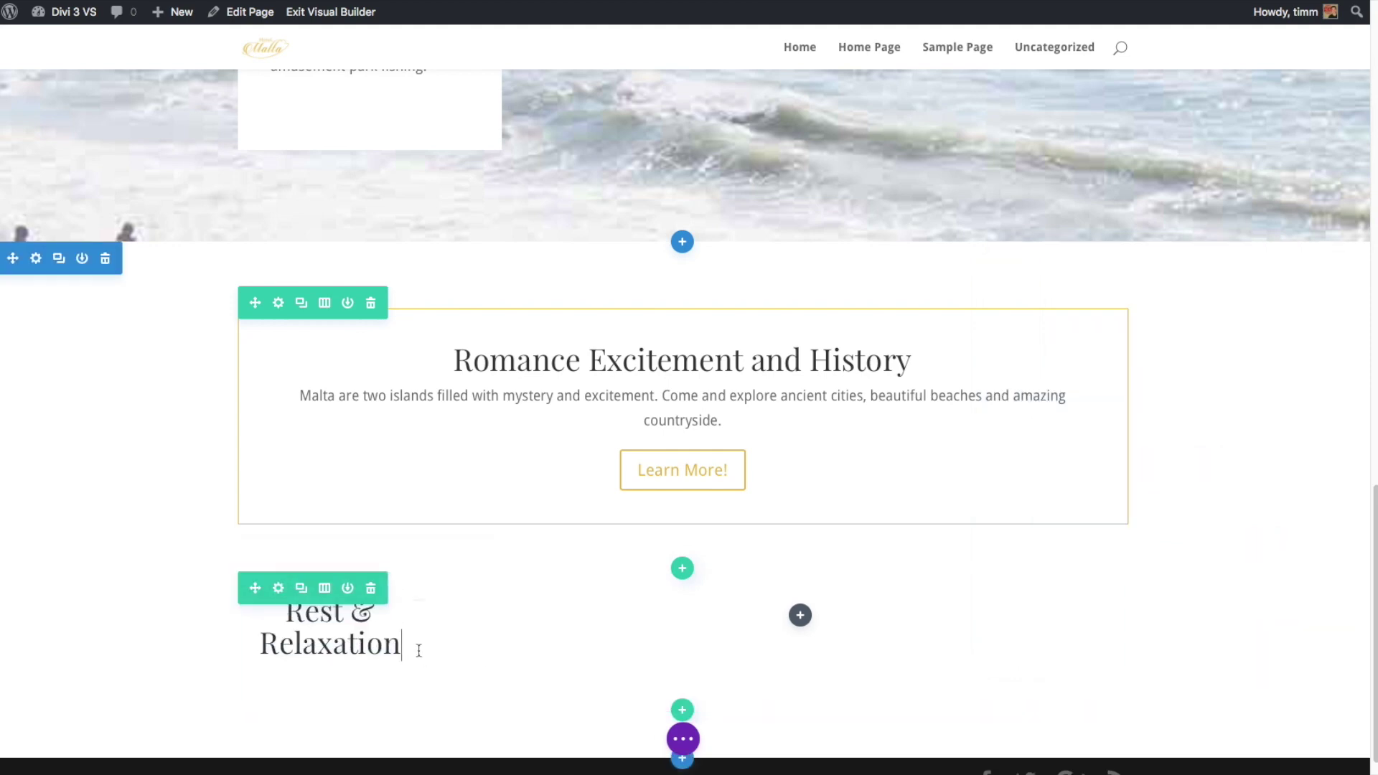
- Add a Spa Day Text module, a Divider, and another Text module below the heading
{"action": "left_click", "coordinate": [328, 667]}
{"action": "type", "text": "text"}
{"action": "left_click", "coordinate": [256, 492]}
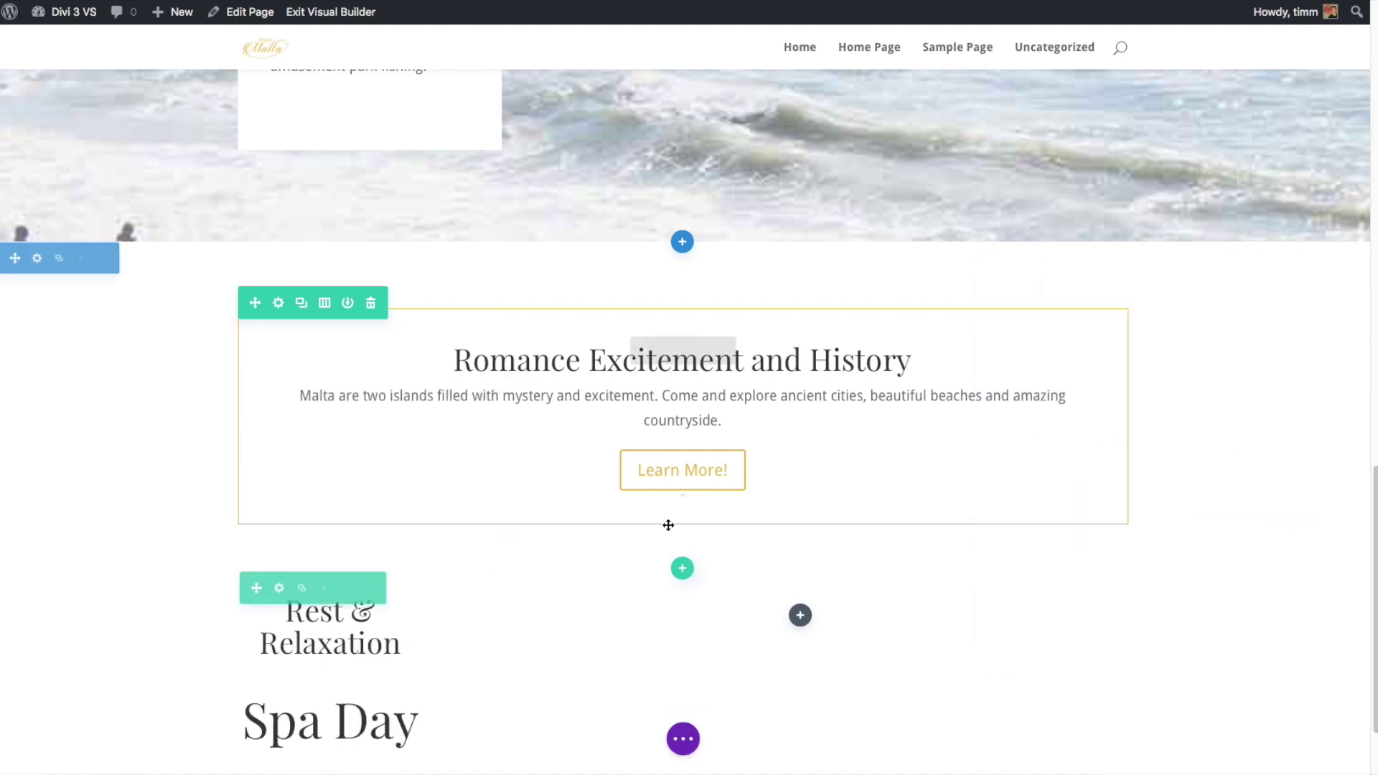
{"action": "scroll", "coordinate": [668, 524], "scroll_direction": "down", "scroll_amount": 2}
{"action": "left_click", "coordinate": [329, 606]}
{"action": "type", "text": "Di"}
{"action": "left_click", "coordinate": [256, 493]}
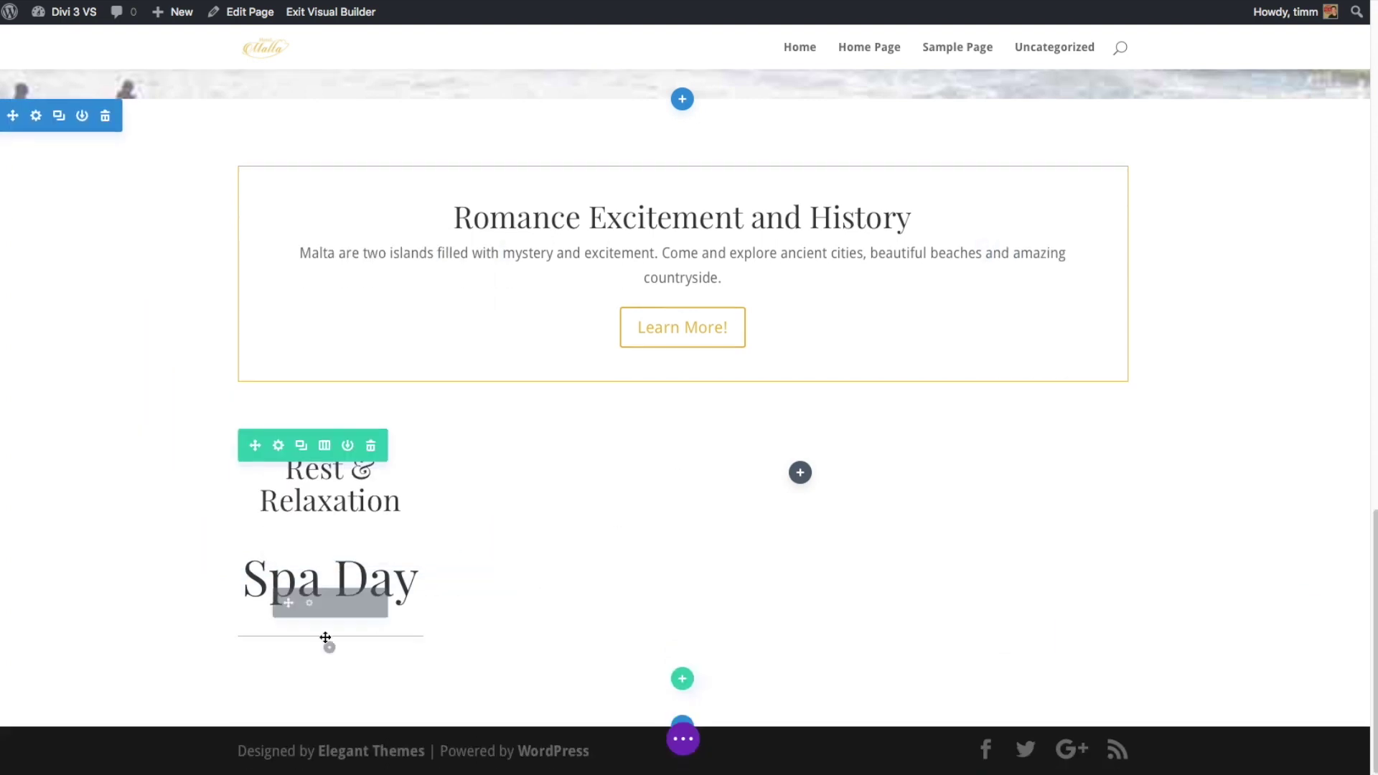
{"action": "left_click", "coordinate": [329, 647]}
{"action": "type", "text": "text"}
{"action": "left_click", "coordinate": [271, 471]}
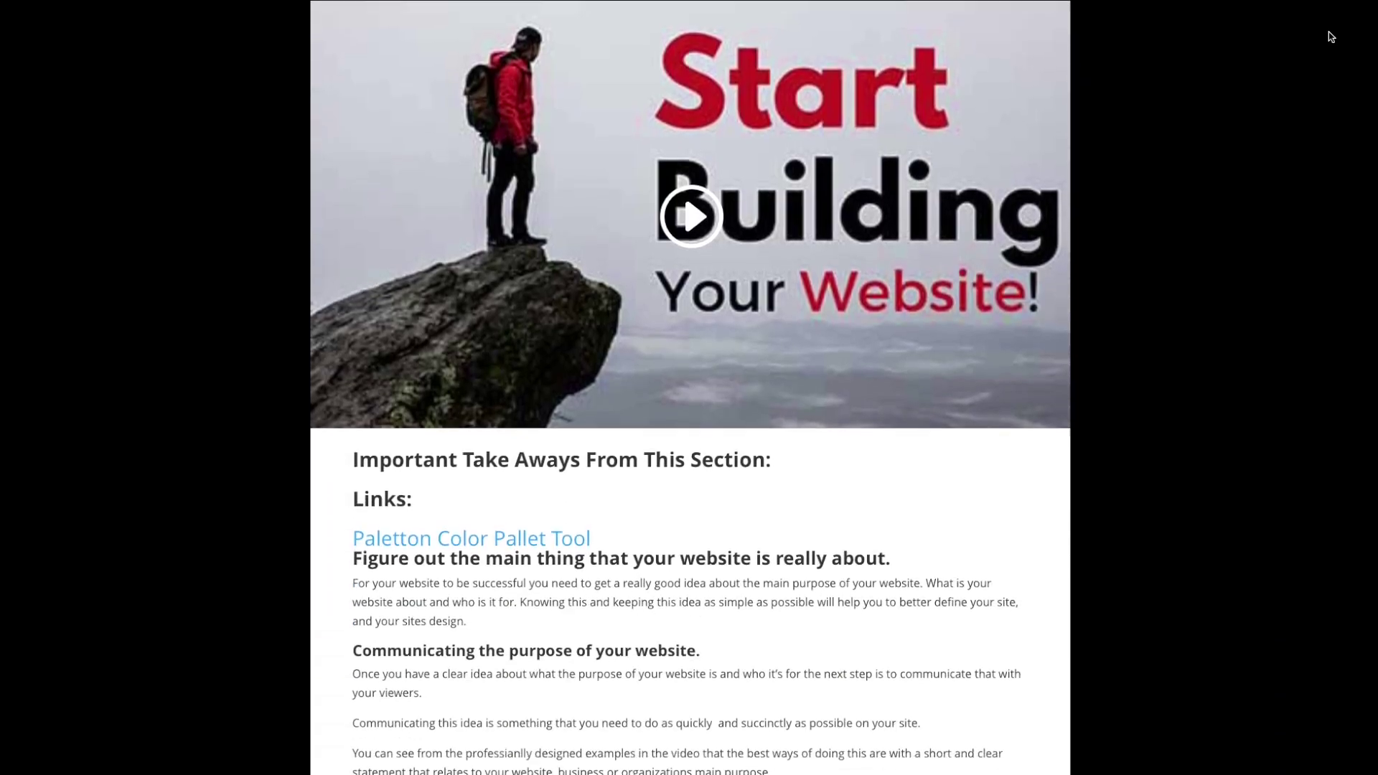
- Subscribe to the Free Website Page Templates video's channel with 'Send me all notifications' saved
{"action": "scroll", "coordinate": [1331, 37], "scroll_direction": "down", "scroll_amount": 6}
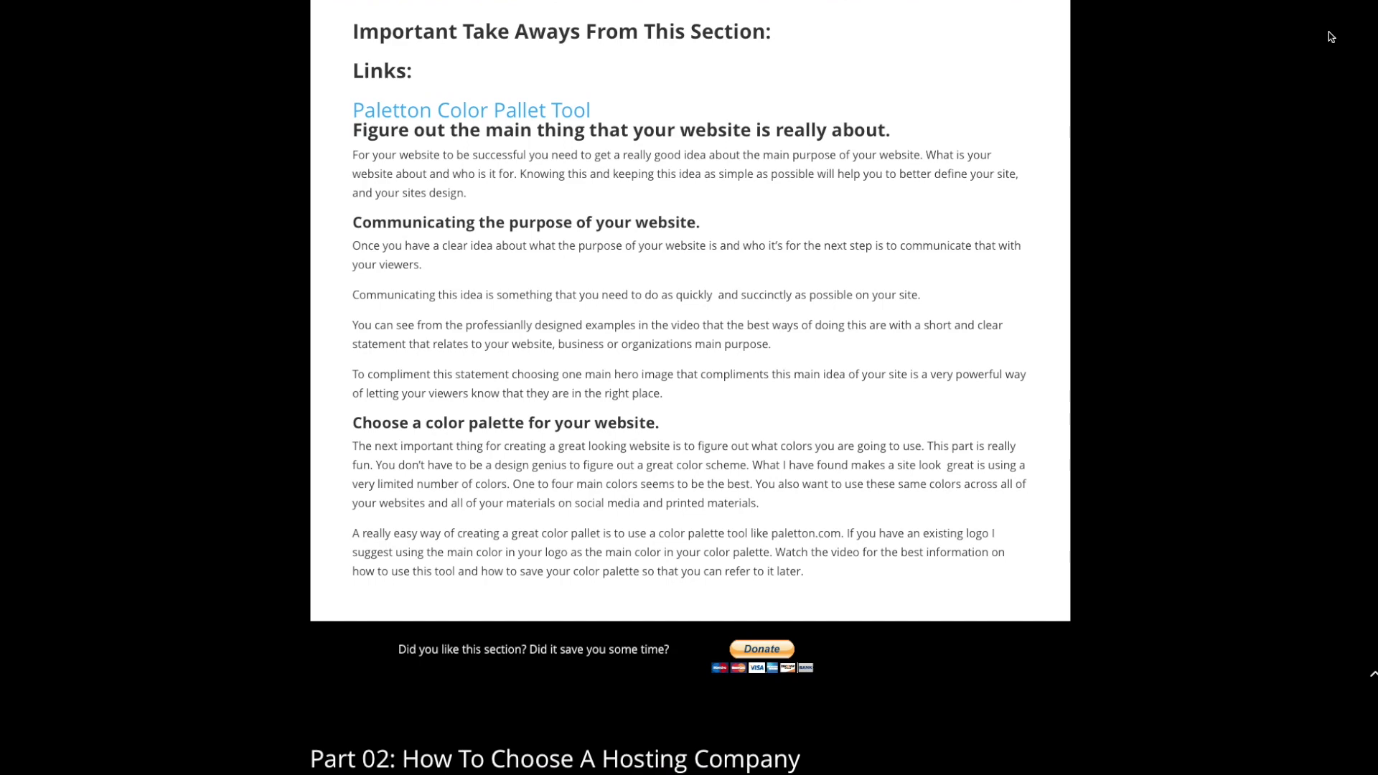
{"action": "scroll", "coordinate": [1331, 36], "scroll_direction": "down", "scroll_amount": 9}
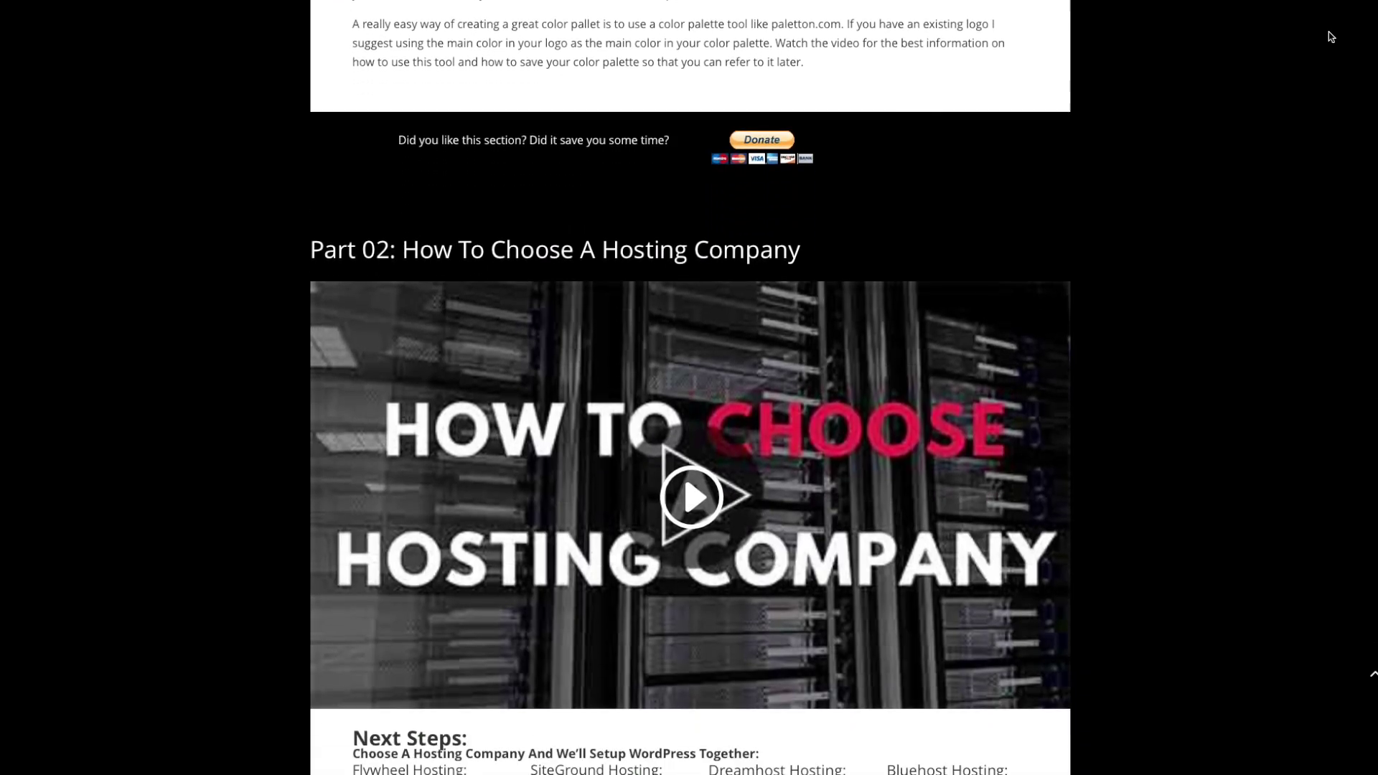
{"action": "scroll", "coordinate": [1331, 37], "scroll_direction": "down", "scroll_amount": 1}
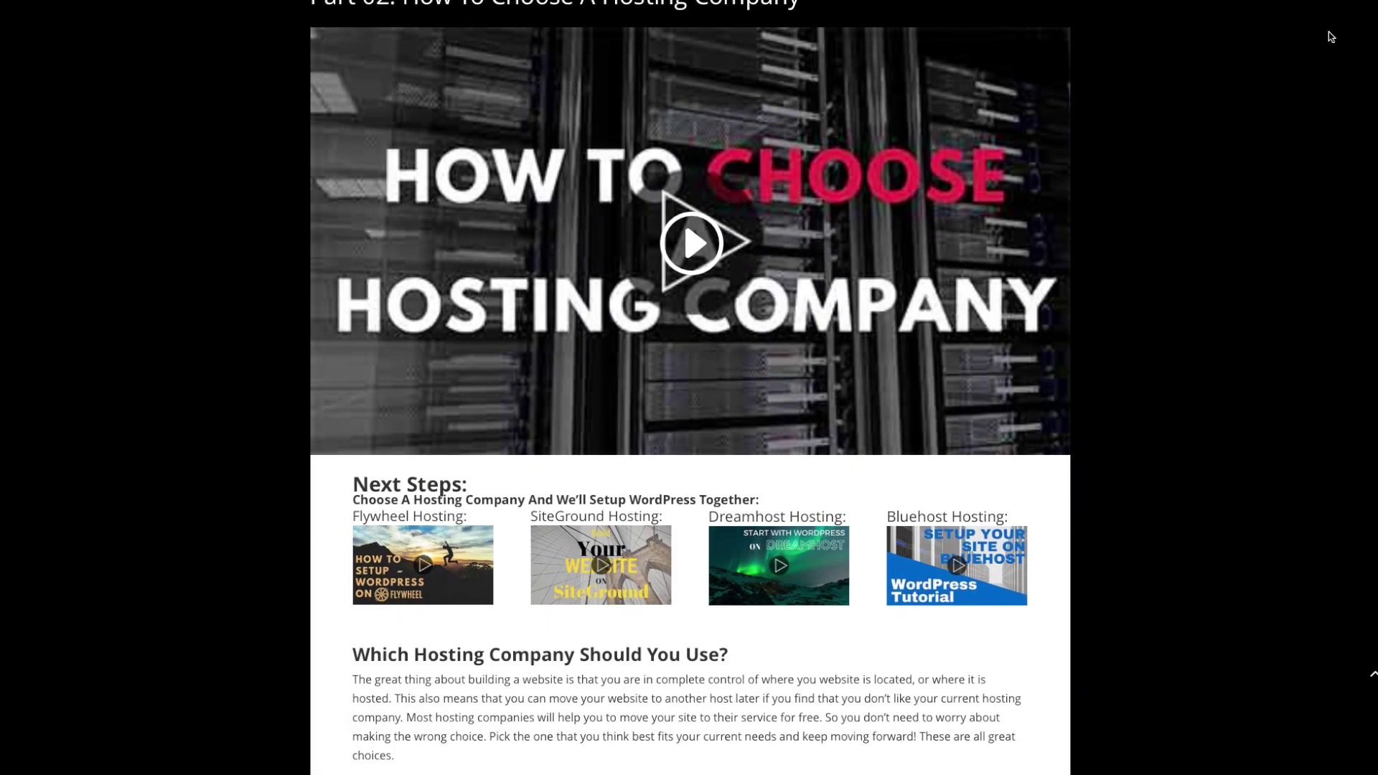
{"action": "scroll", "coordinate": [1331, 36], "scroll_direction": "down", "scroll_amount": 10}
{"action": "scroll", "coordinate": [1331, 37], "scroll_direction": "down", "scroll_amount": 1}
{"action": "scroll", "coordinate": [1331, 37], "scroll_direction": "down", "scroll_amount": 9}
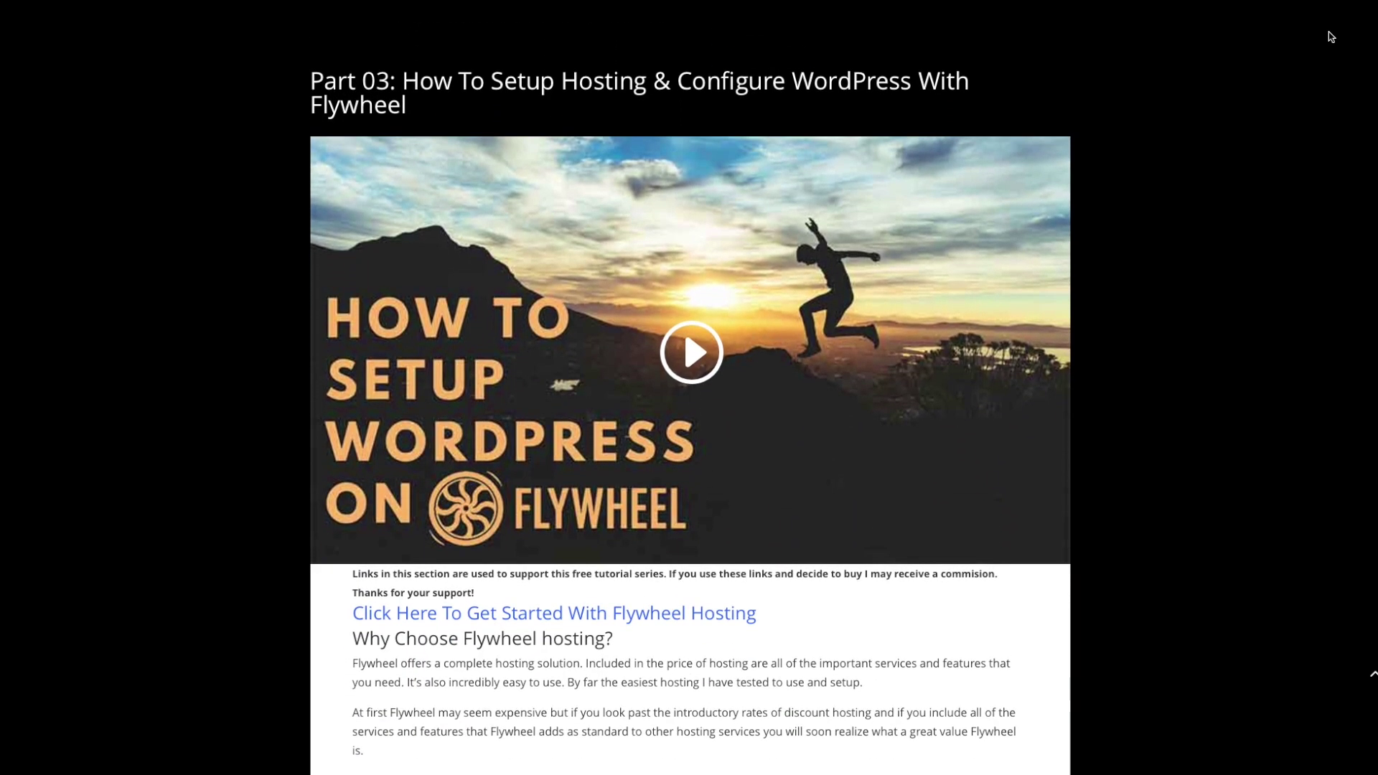
{"action": "scroll", "coordinate": [1331, 37], "scroll_direction": "down", "scroll_amount": 2}
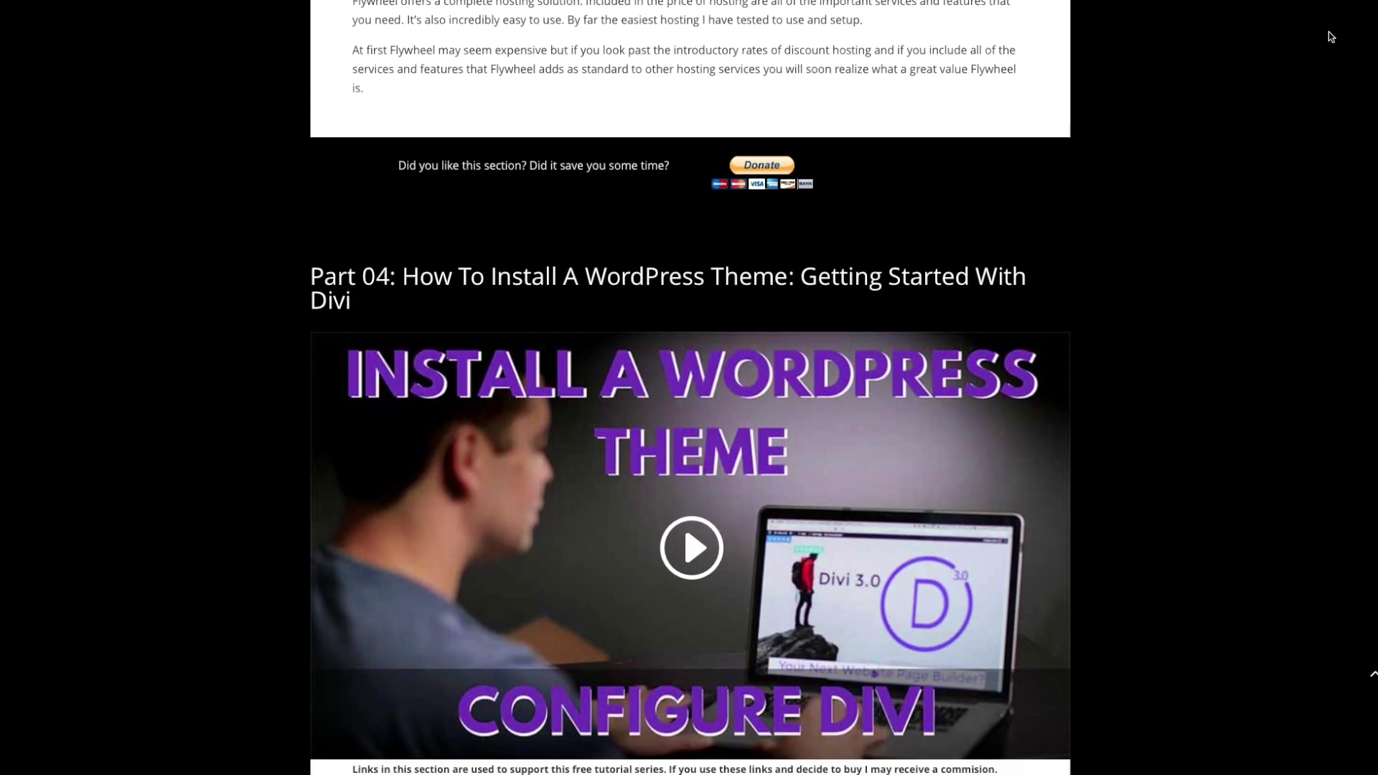
{"action": "scroll", "coordinate": [1331, 37], "scroll_direction": "down", "scroll_amount": 10}
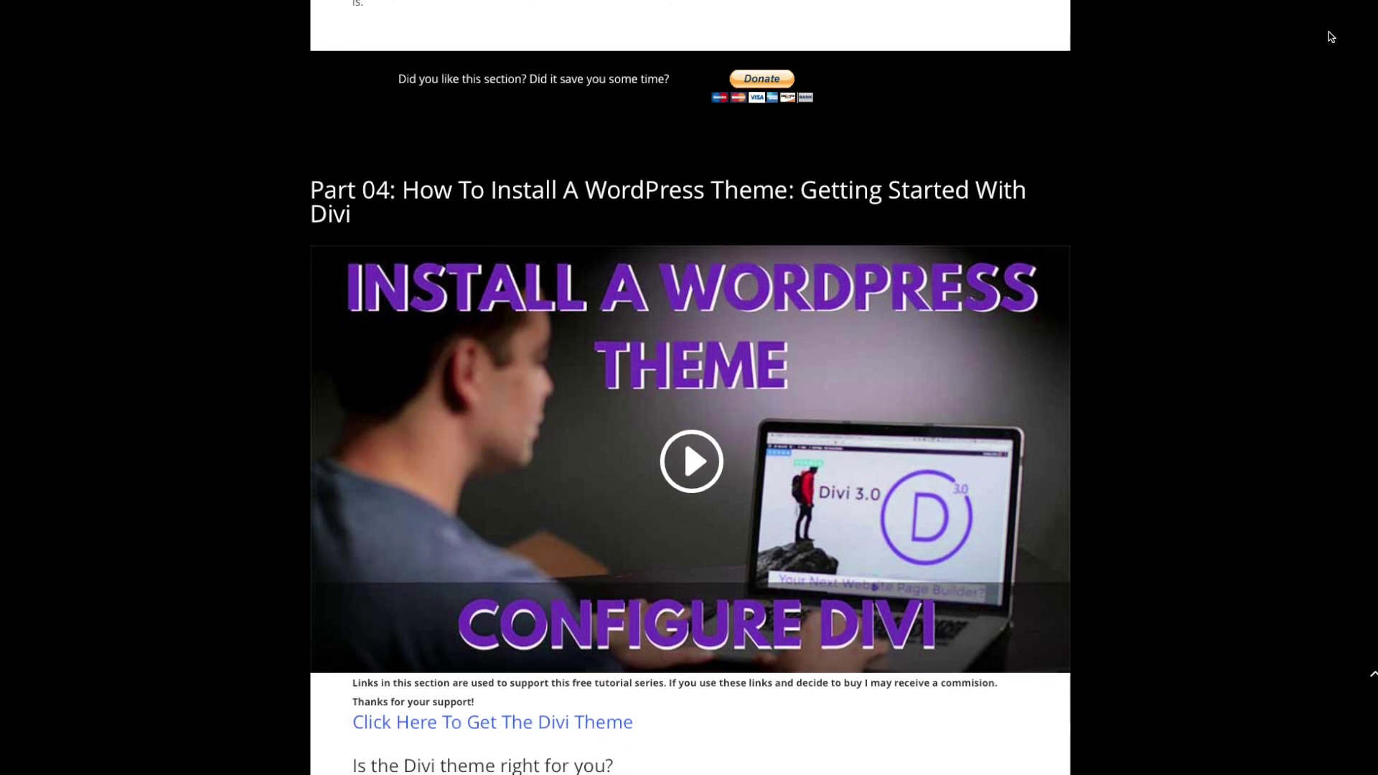
{"action": "scroll", "coordinate": [1332, 36], "scroll_direction": "down", "scroll_amount": 1}
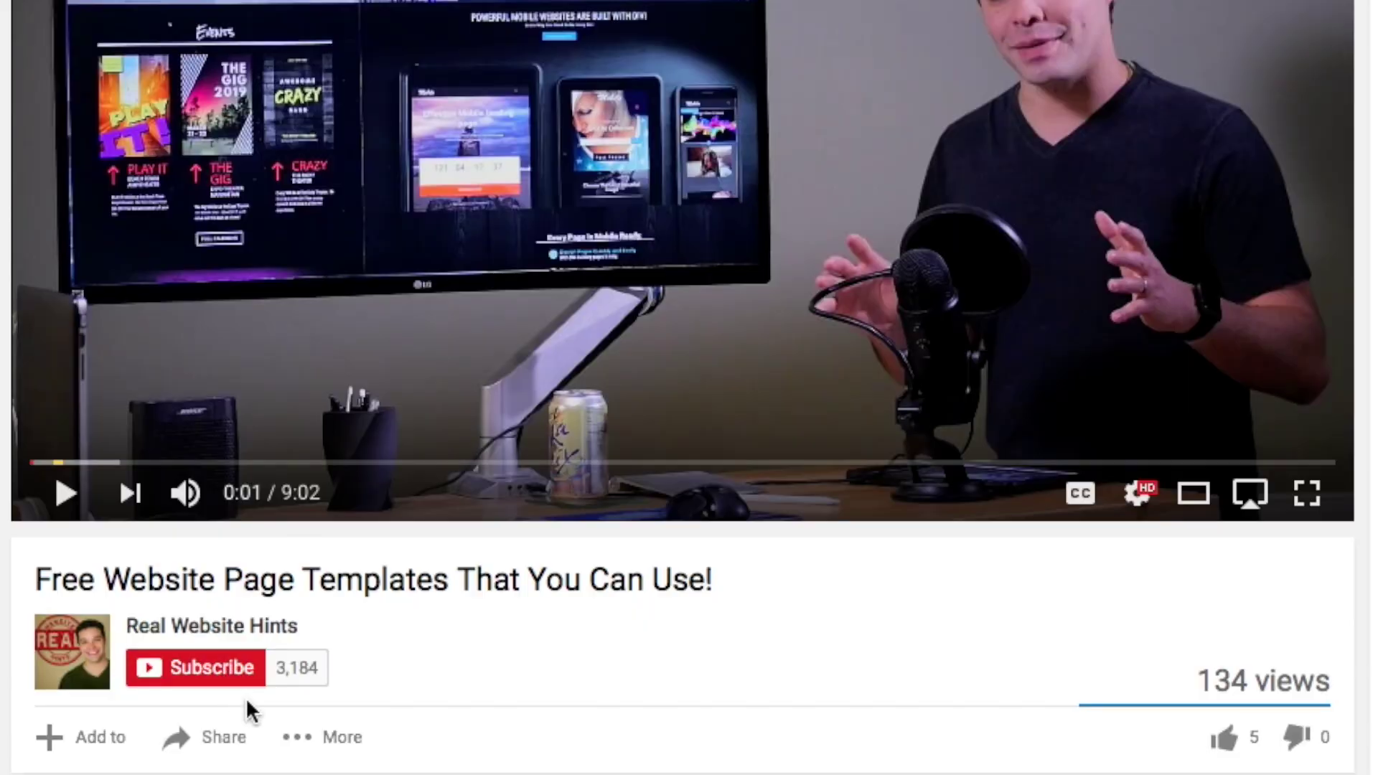
{"action": "left_click", "coordinate": [231, 675]}
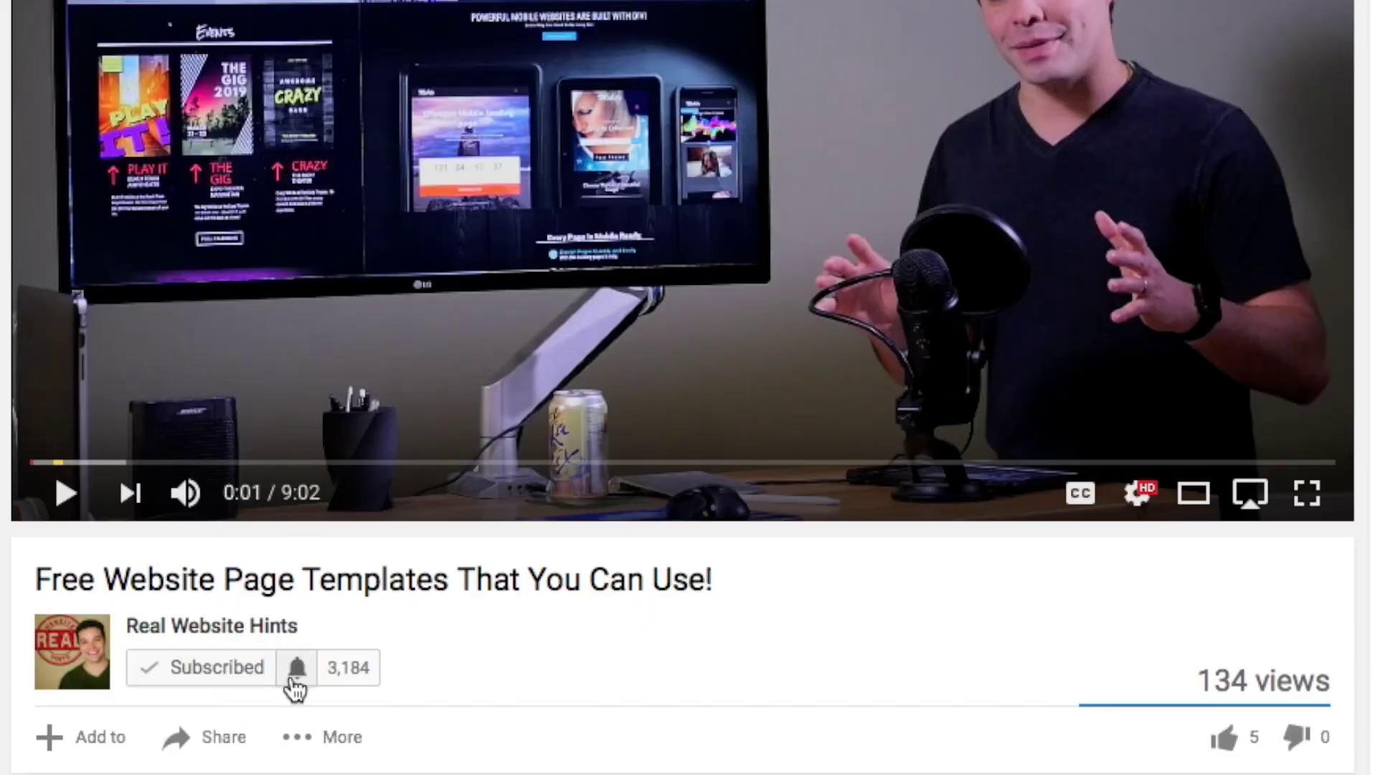
{"action": "left_click", "coordinate": [295, 675]}
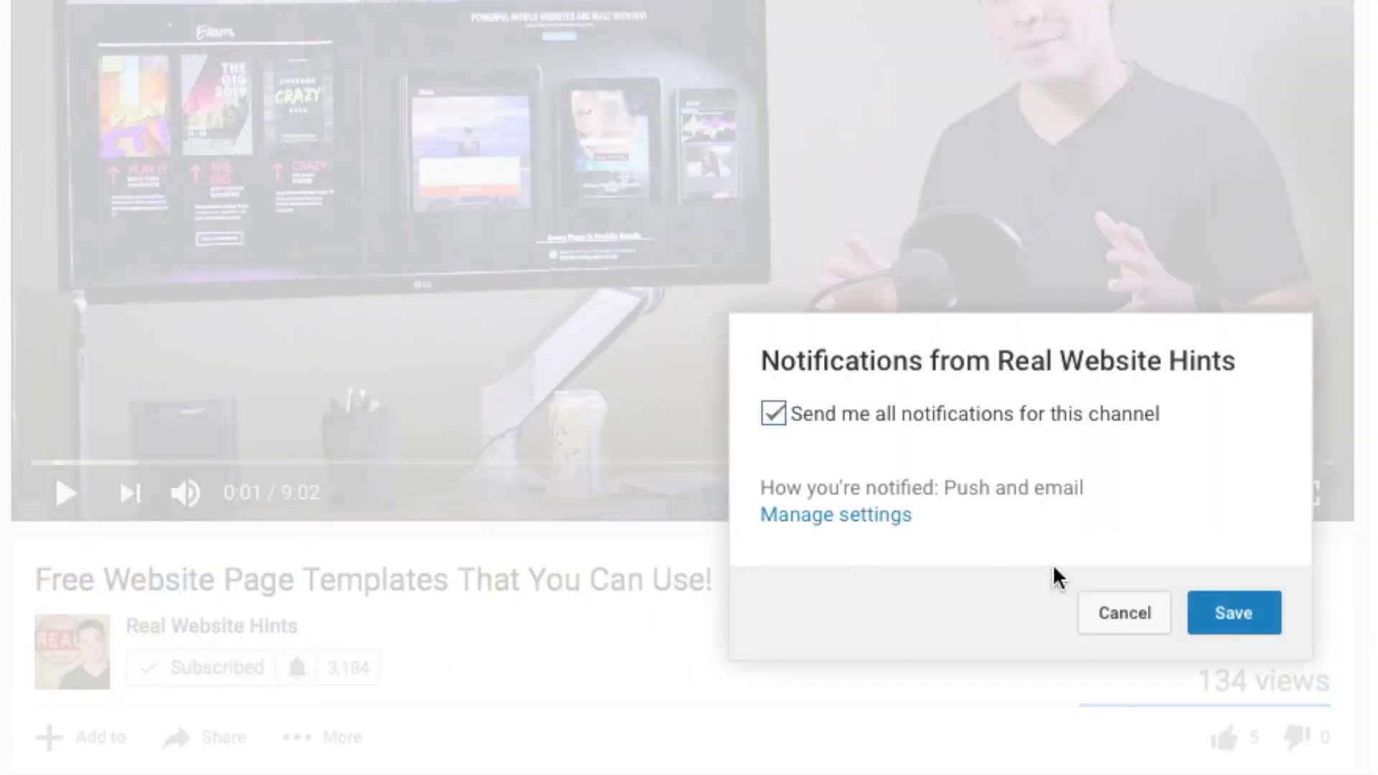
{"action": "left_click", "coordinate": [1230, 637]}
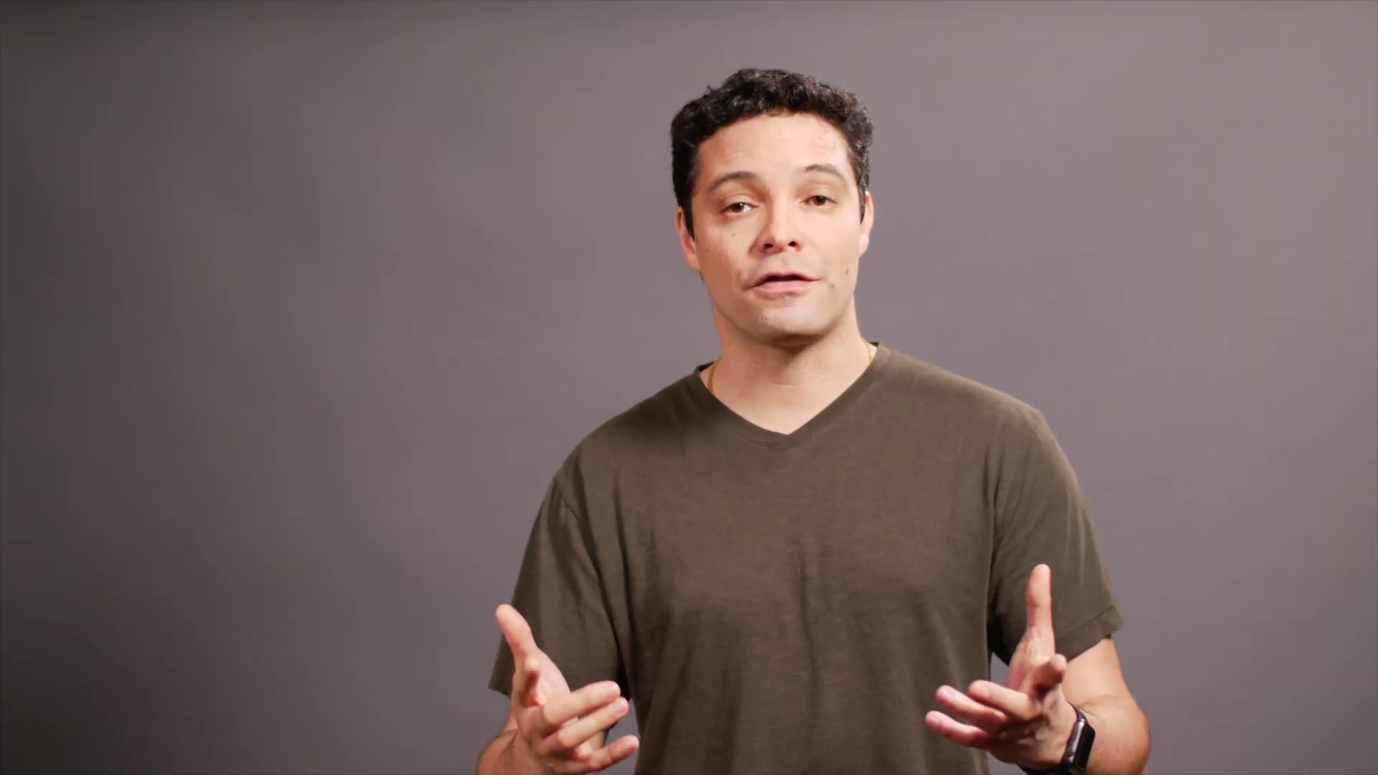